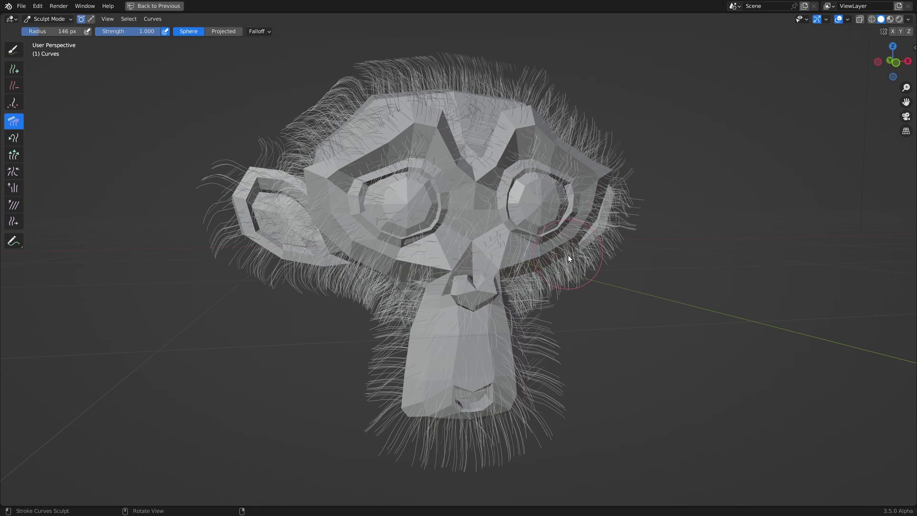
Hide the dense interpolated hair so only the guide curves show on Suzanne
middle_click_drag(568, 254, 516, 242)
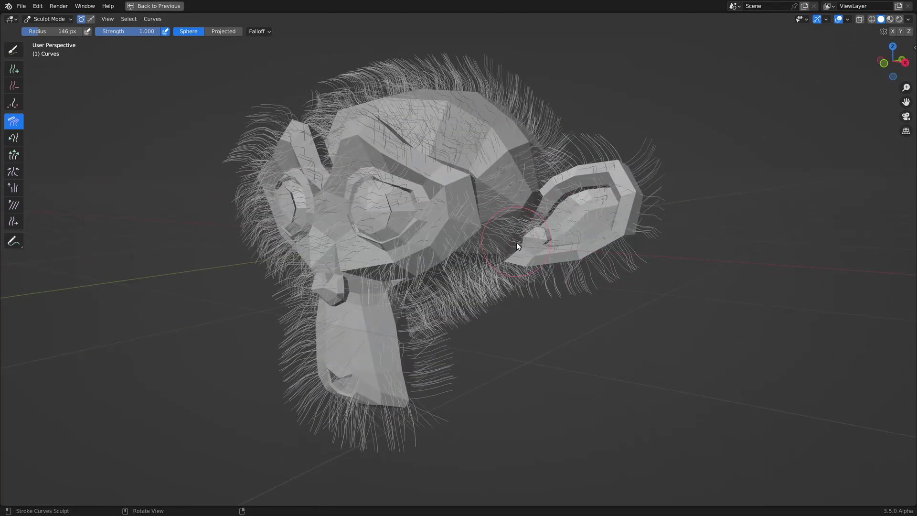
key("ctrl+space")
middle_click_drag(541, 139, 573, 153)
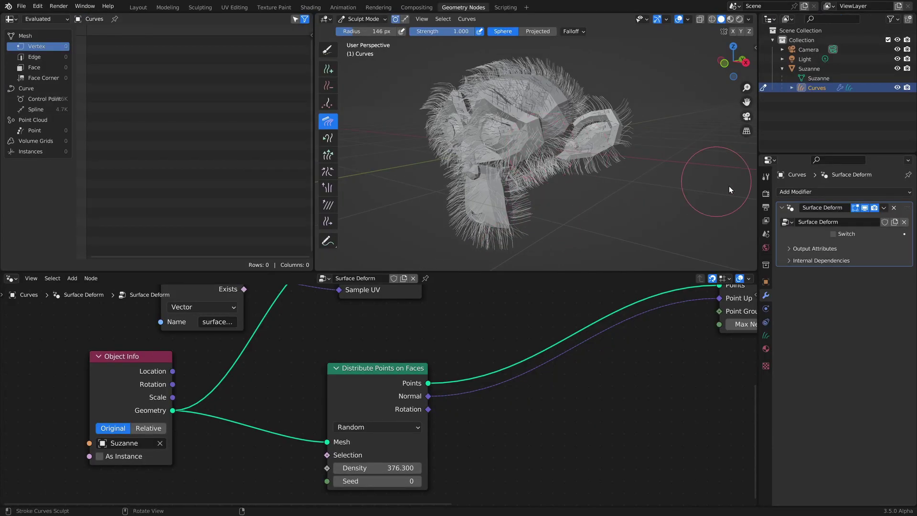
left_click(832, 234)
key("ctrl+space")
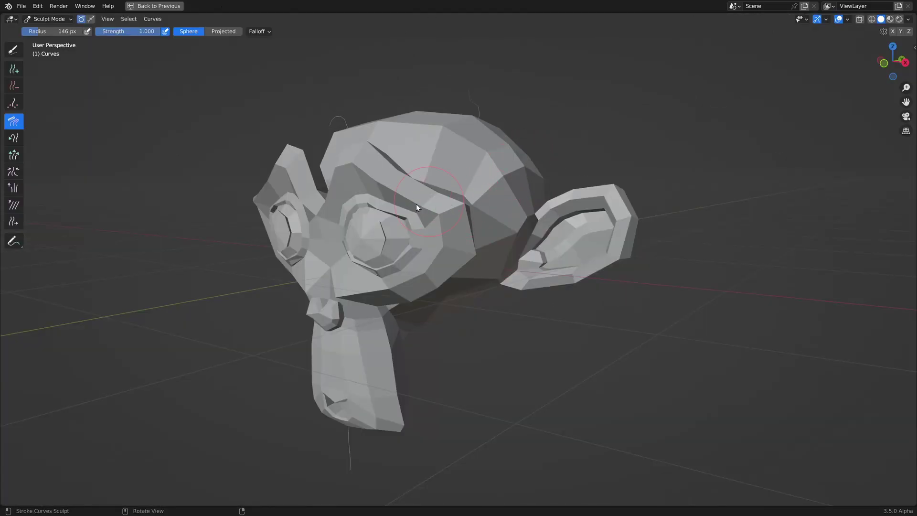
middle_click_drag(416, 203, 348, 131)
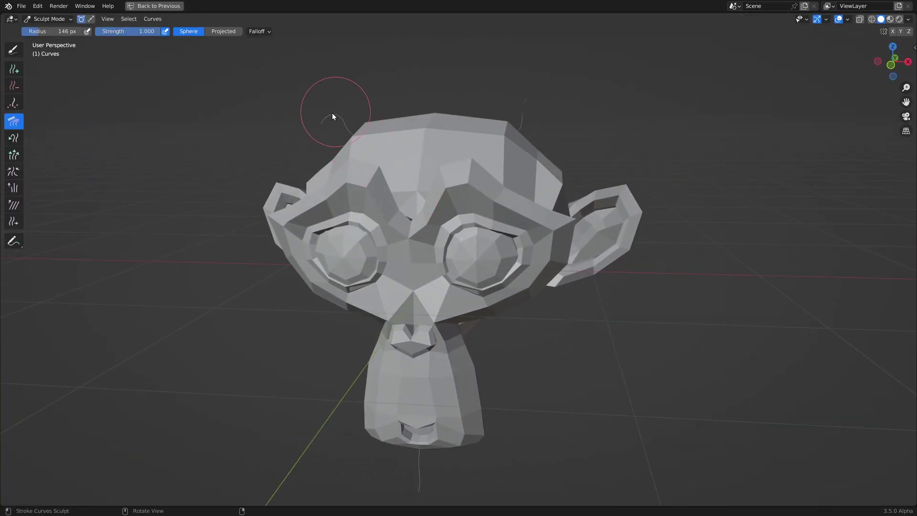
Bring the dense hair back and view the hairy head from the front and top
middle_click_drag(457, 167, 489, 169, "shift")
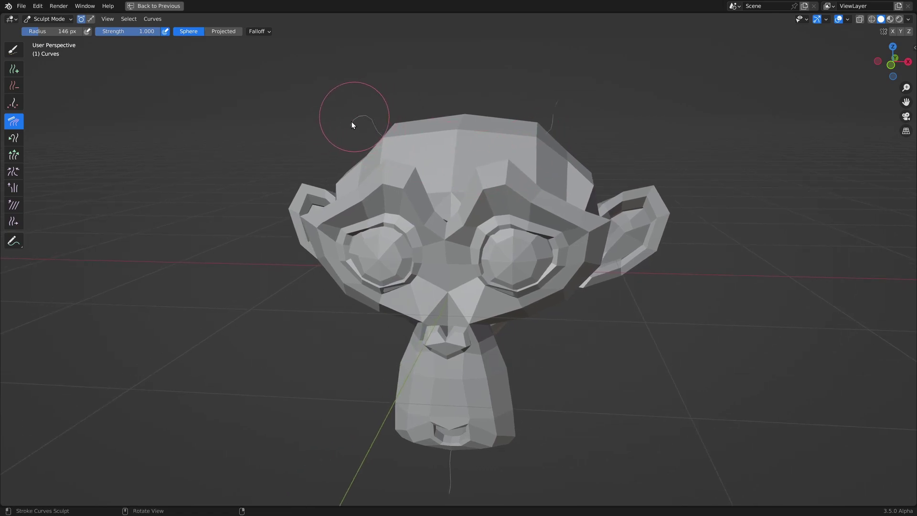
mouse_move(378, 123)
middle_mouse_down()
mouse_move(426, 174)
mouse_move(475, 282)
mouse_move(449, 306)
mouse_move(420, 309)
mouse_move(457, 324)
mouse_move(497, 306)
mouse_move(516, 241)
mouse_move(466, 197)
mouse_move(449, 212)
mouse_move(469, 255)
mouse_move(458, 239)
mouse_move(442, 241)
mouse_move(522, 252)
mouse_move(526, 239)
middle_mouse_up()
key("ctrl+space")
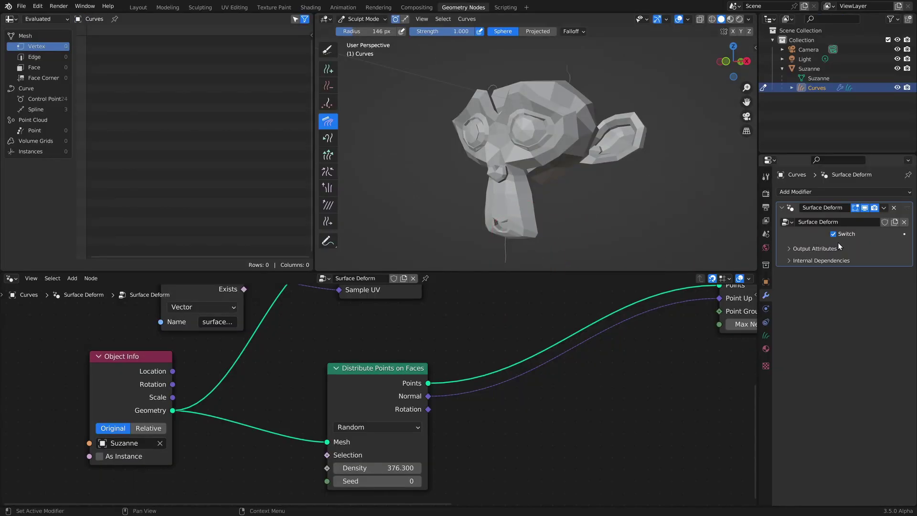
left_click(833, 234)
key("ctrl+space")
middle_click_drag(511, 211, 514, 237)
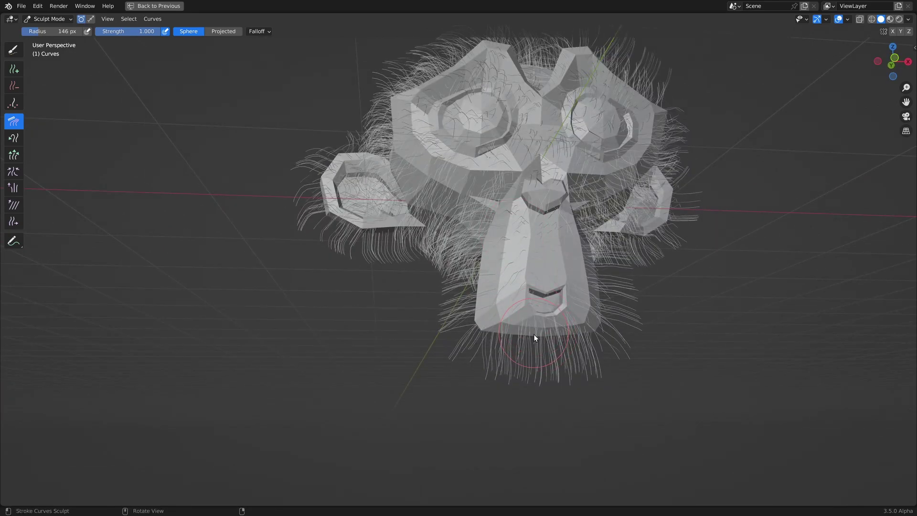
middle_click_drag(534, 333, 488, 295)
mouse_move(491, 127)
middle_mouse_down()
mouse_move(456, 188)
mouse_move(429, 163)
mouse_move(460, 145)
mouse_move(406, 109)
mouse_move(559, 174)
middle_mouse_up()
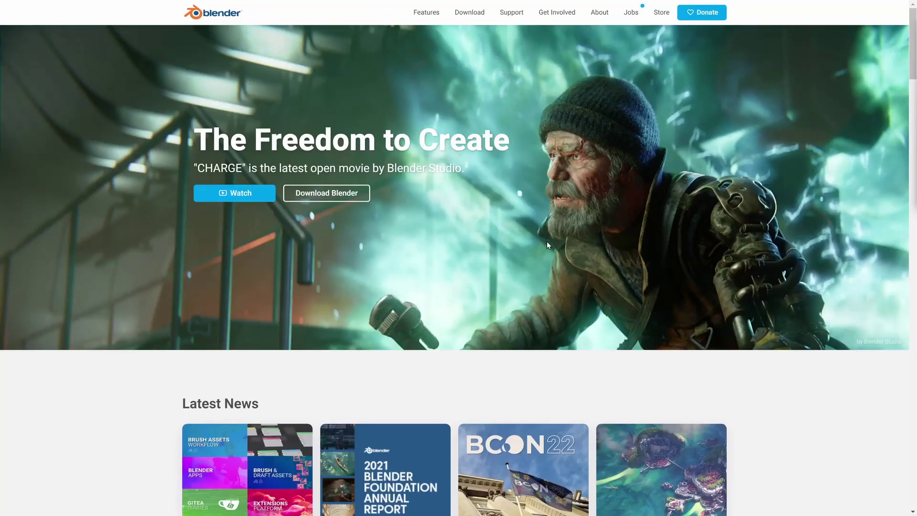
On blender.org, go to Download, open Builds and scroll the Daily Builds list
left_click(338, 194)
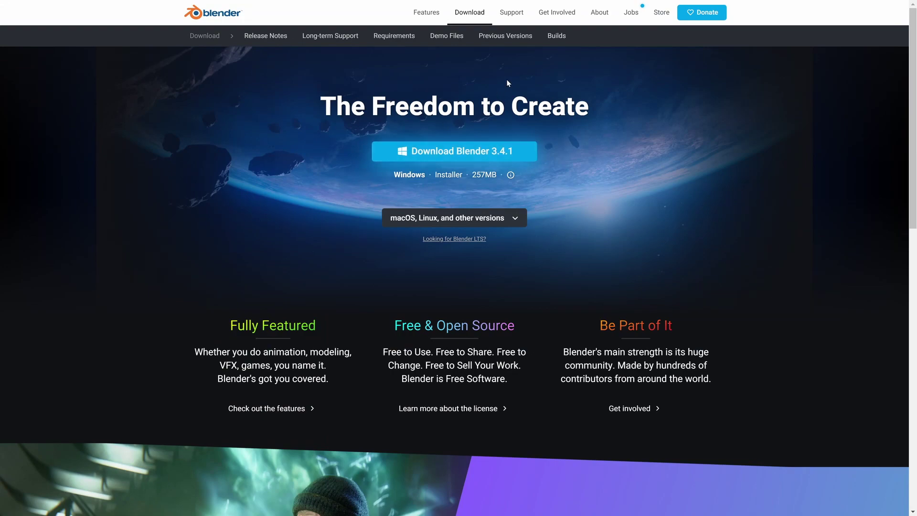
left_click(561, 42)
scroll(422, 215, "down", 5)
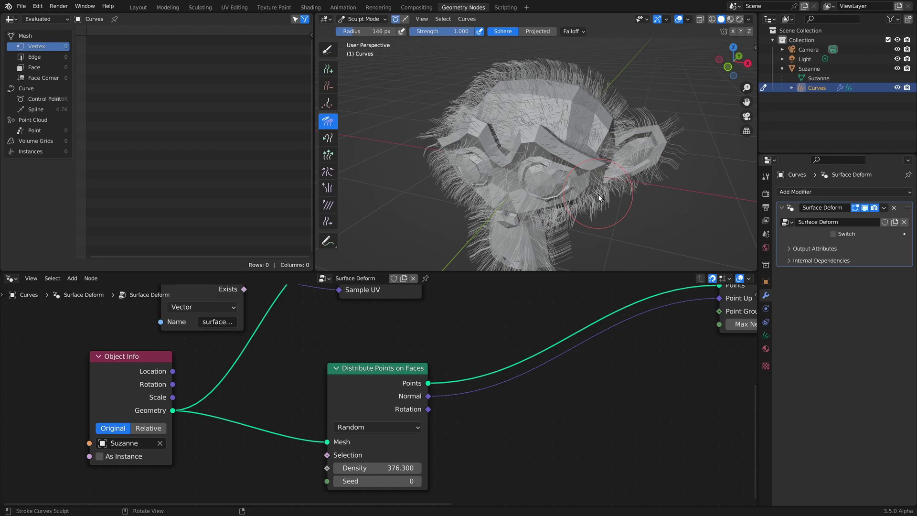
Draw annotation strokes of hooked, rising and tall hair strands over a base line beside the nodes
scroll(574, 381, "right", 10, "ctrl")
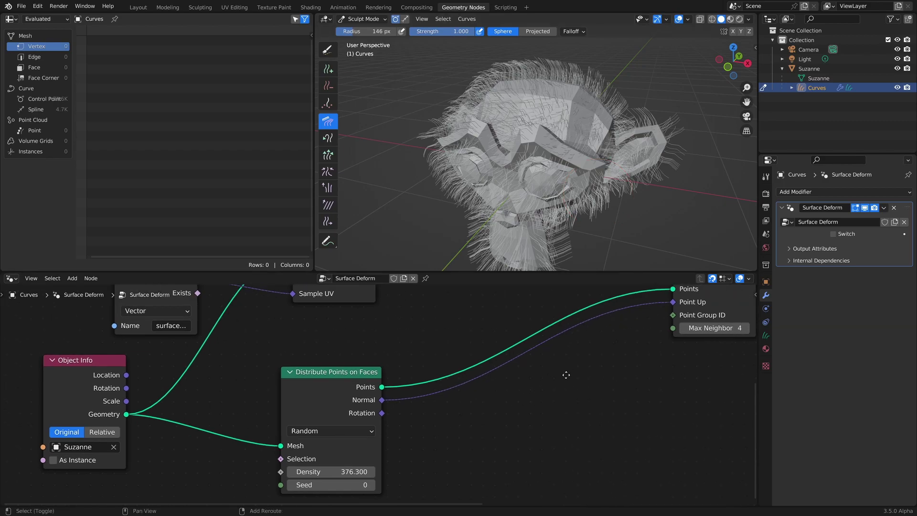
mouse_move(484, 397)
left_mouse_down()
mouse_move(480, 345)
mouse_move(434, 347)
left_mouse_up()
middle_click_drag(545, 372, 486, 378)
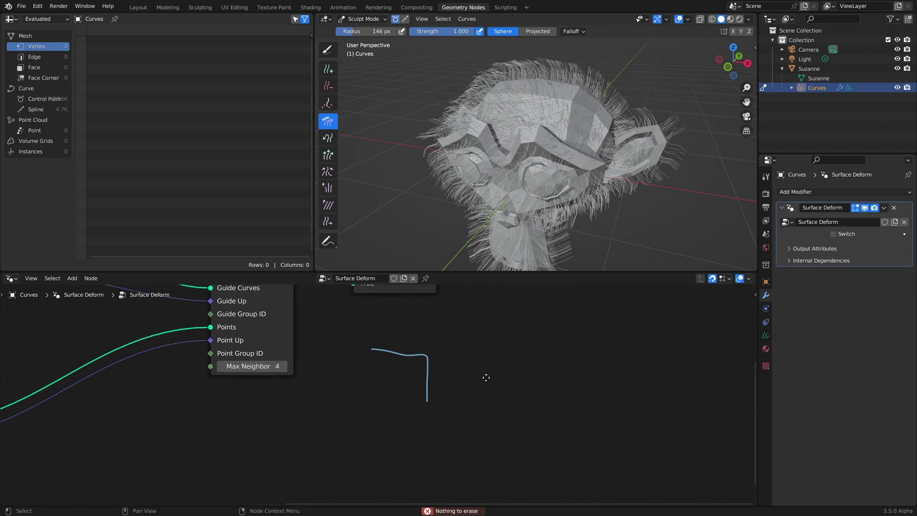
mouse_move(540, 405)
left_mouse_down()
mouse_move(535, 374)
mouse_move(547, 341)
mouse_move(595, 320)
left_mouse_up()
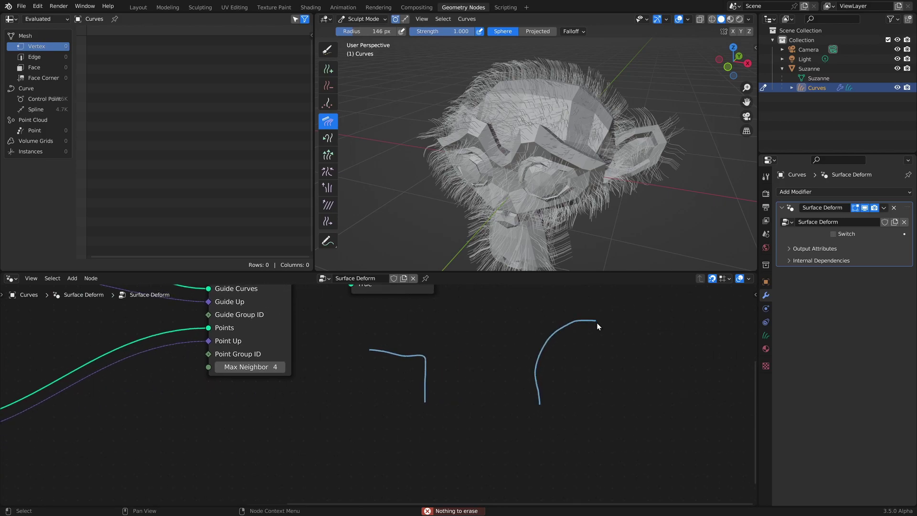
left_click(452, 401)
mouse_move(451, 400)
left_mouse_down()
mouse_move(447, 351)
mouse_move(422, 334)
left_mouse_up()
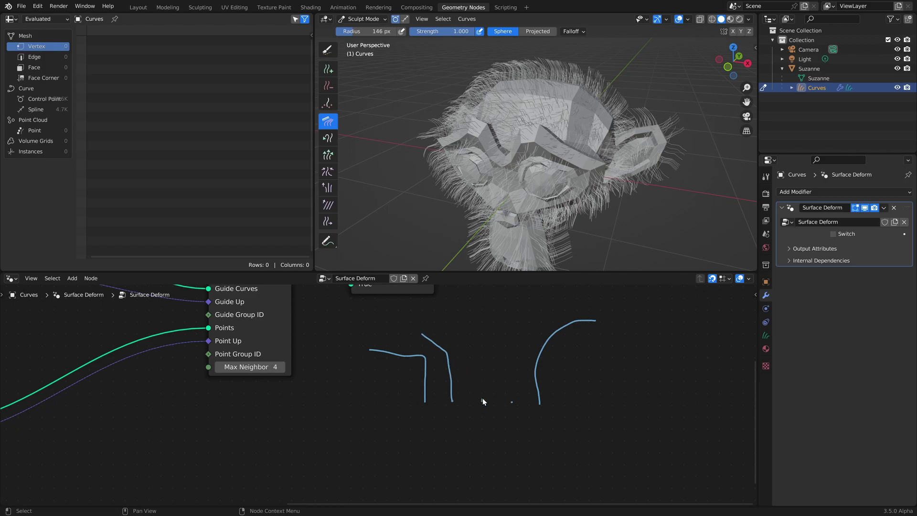
left_click_drag(482, 400, 465, 325)
left_click_drag(510, 403, 515, 303)
mouse_move(418, 404)
left_mouse_down()
mouse_move(472, 420)
mouse_move(553, 409)
left_mouse_up()
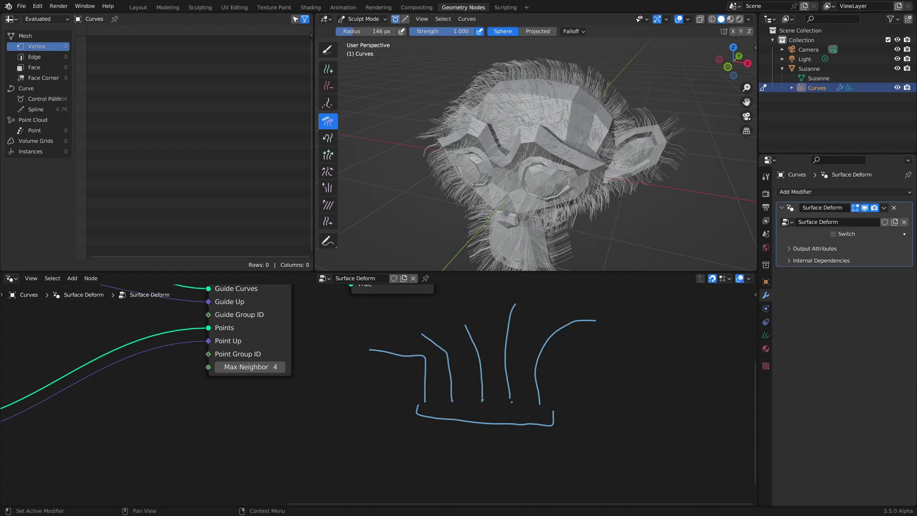
Start a new General scene without saving and delete the default cube
left_click(21, 6)
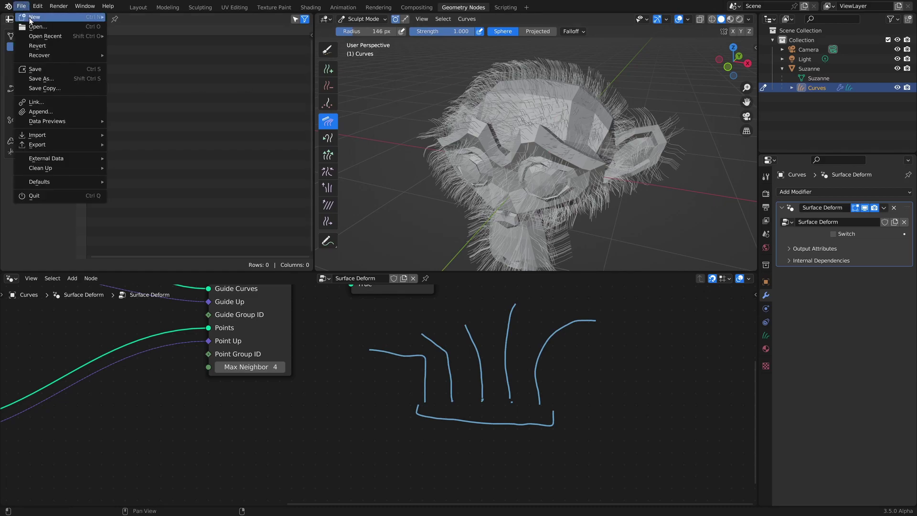
mouse_move(29, 19)
left_click(153, 18)
left_click(463, 273)
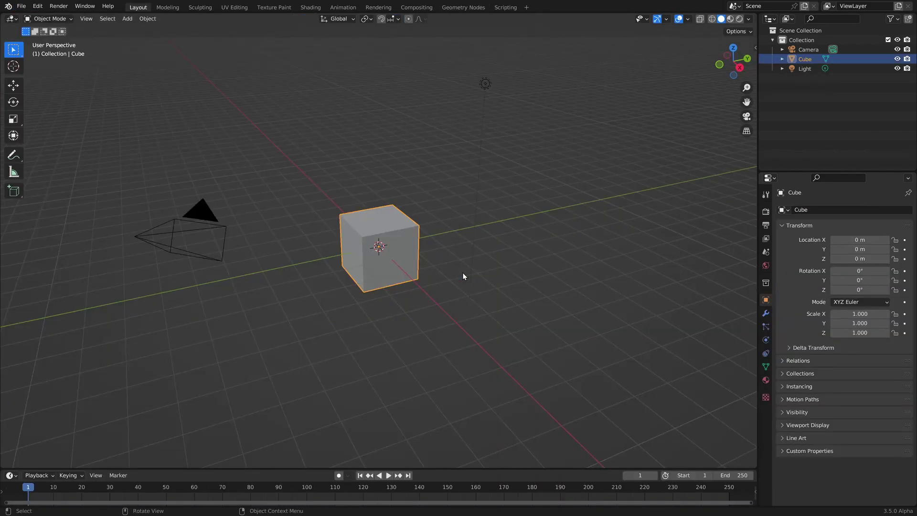
key("Delete")
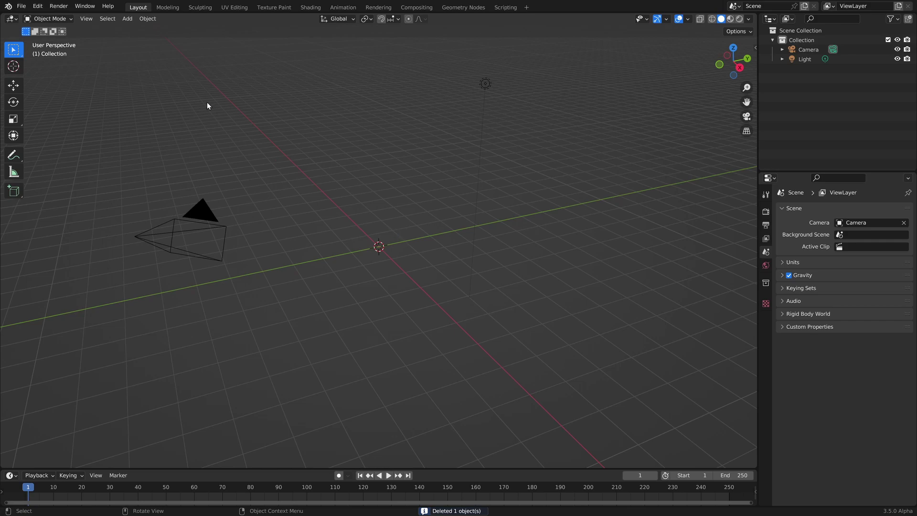
Add a Suzanne monkey mesh at the origin
left_click(127, 19)
mouse_move(142, 30)
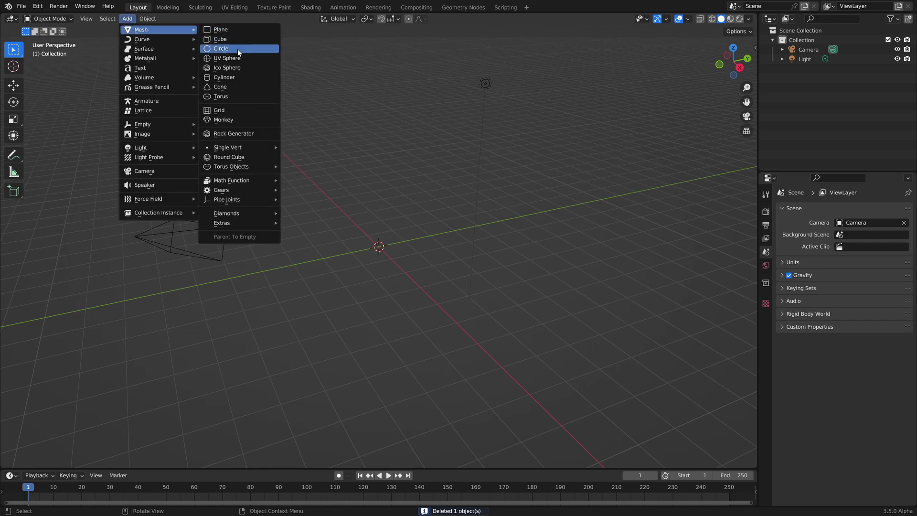
left_click(229, 120)
scroll(369, 173, "up", 8)
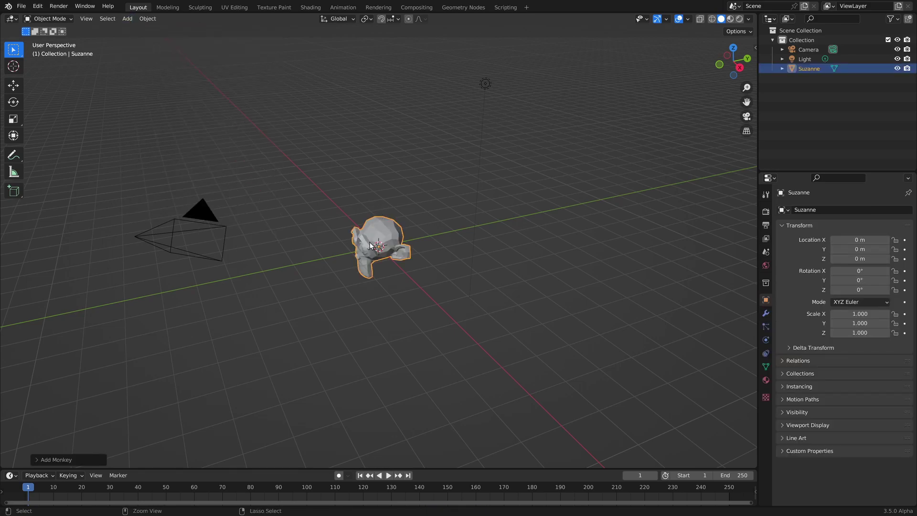
middle_click_drag(325, 205, 365, 209)
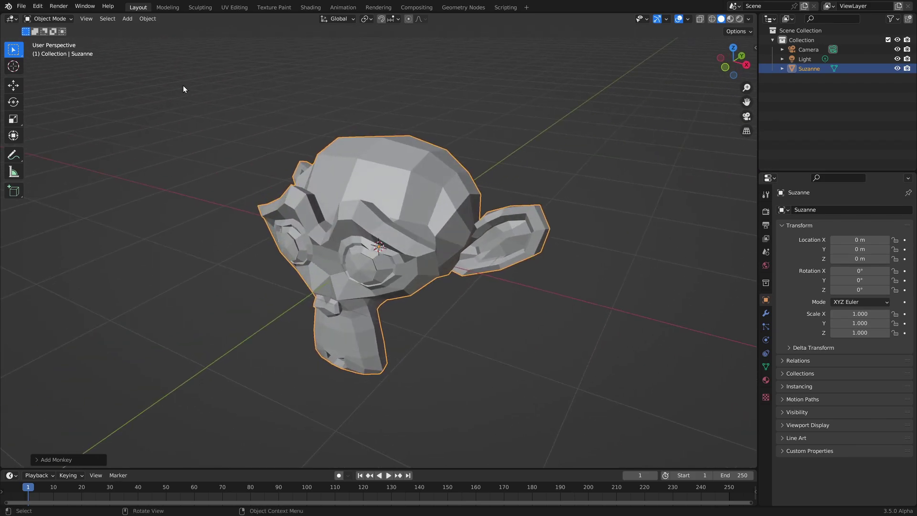
Add an Empty Hair curves object attached to Suzanne
left_click(128, 18)
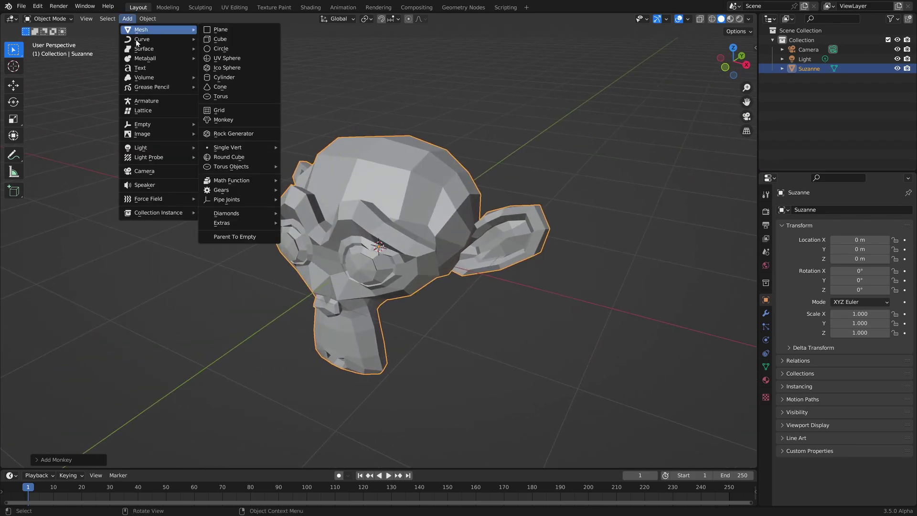
mouse_move(182, 39)
left_click(231, 96)
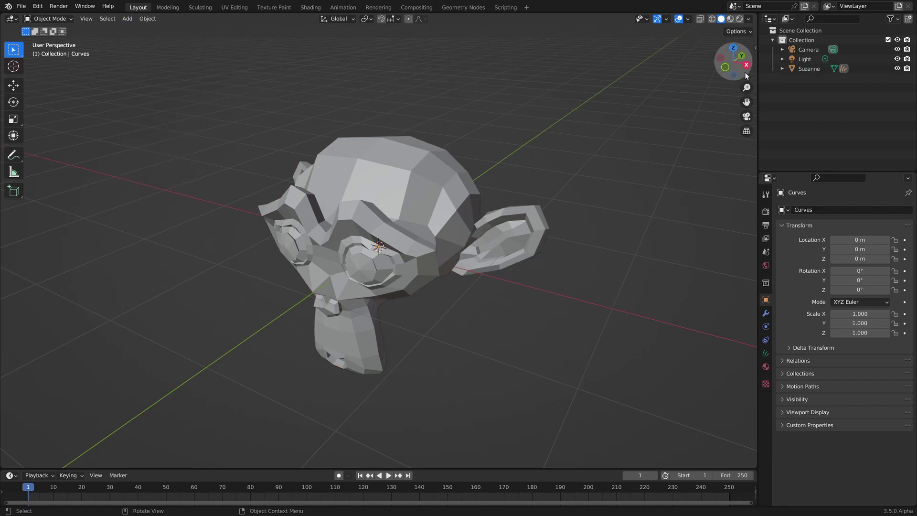
Put the hair Curves object in Sculpt Mode with the Add tool, with Suzanne facing front
left_click(782, 69)
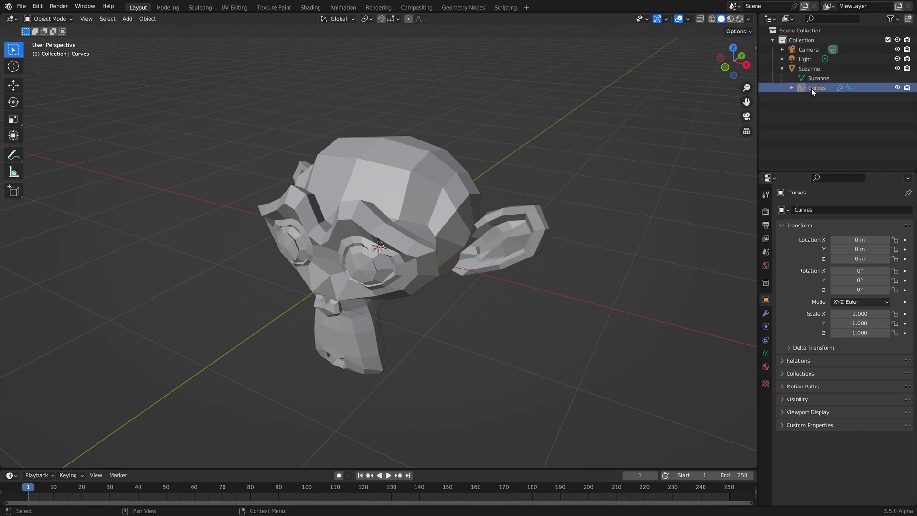
left_click(57, 19)
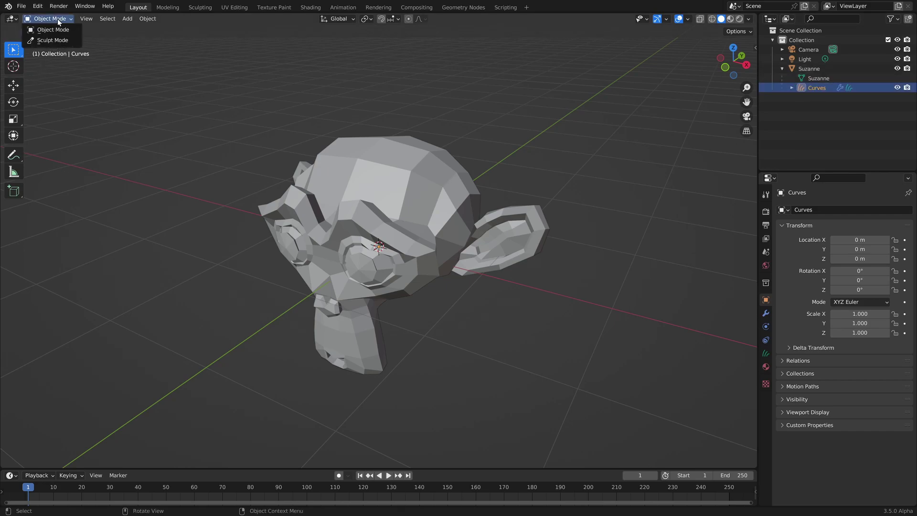
left_click(56, 41)
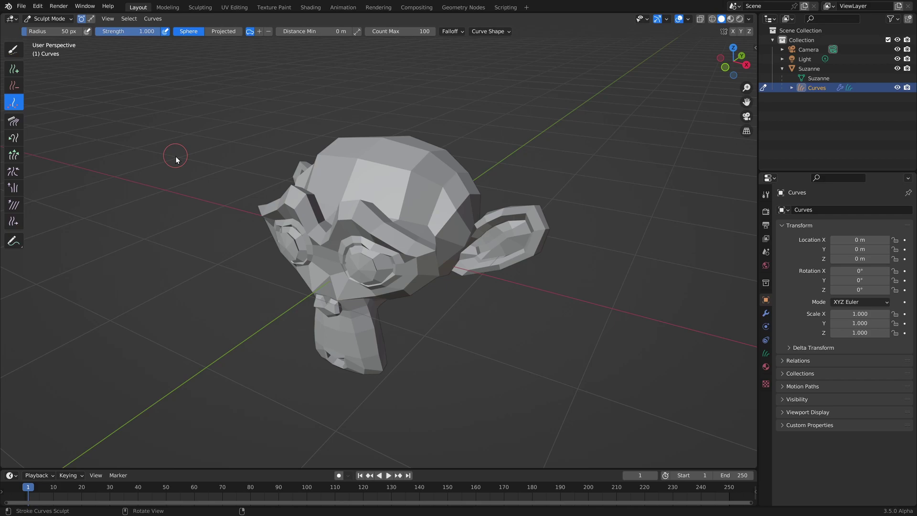
left_click(14, 69)
middle_click_drag(287, 193, 313, 205)
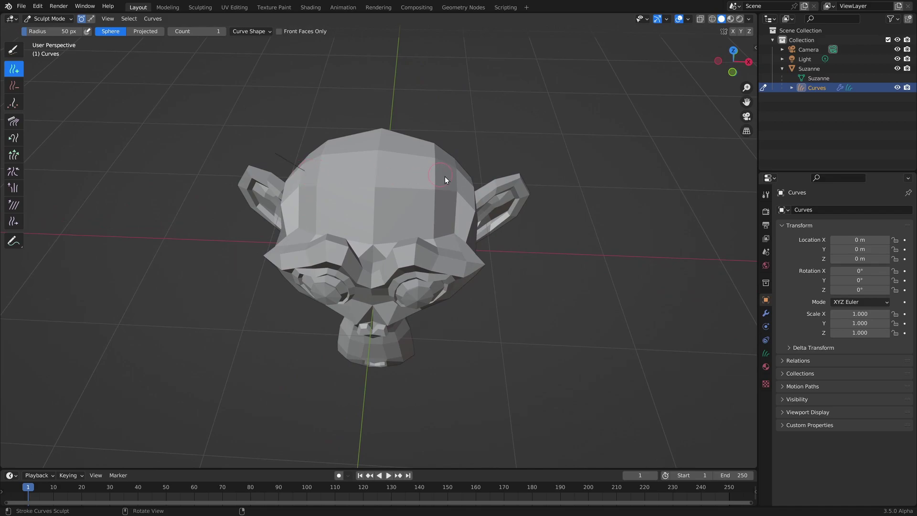
middle_click_drag(442, 222, 414, 235)
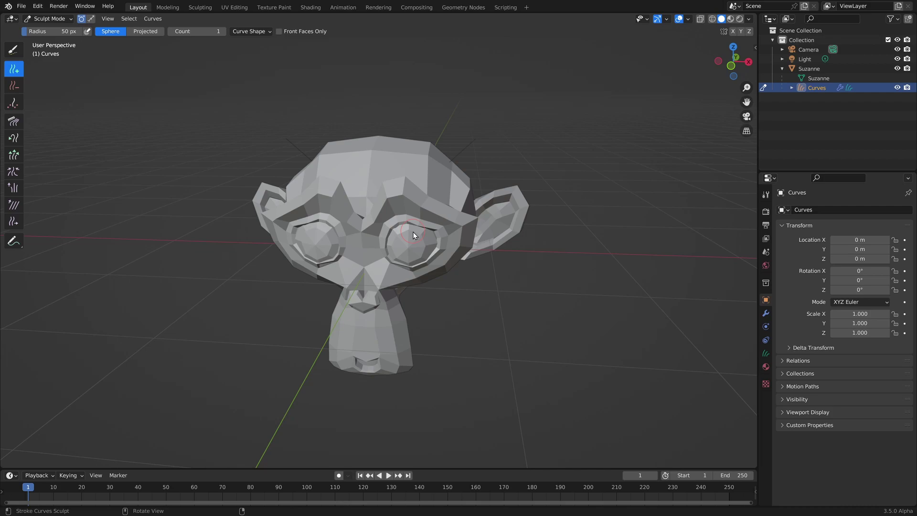
Switch to the Comb tool and look at the hair from a near-front angle
left_click(14, 121)
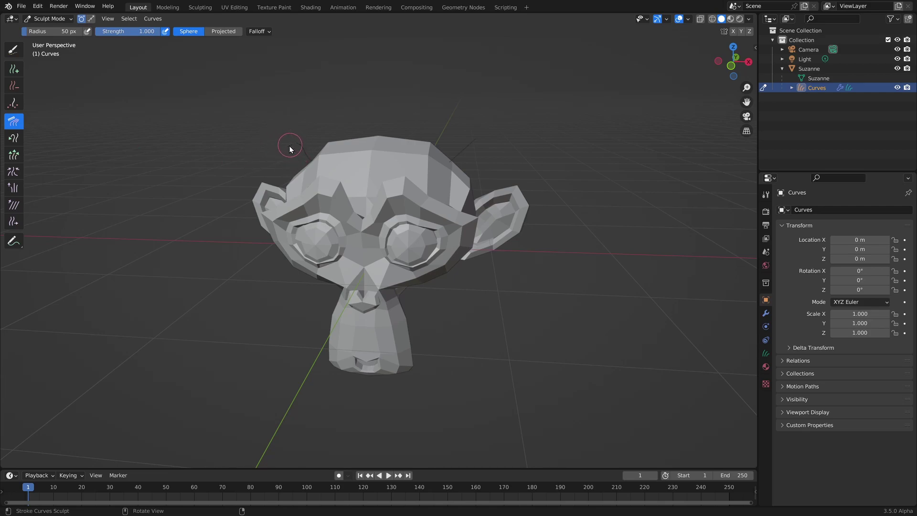
middle_click_drag(288, 145, 324, 216)
scroll(302, 162, "up", 4)
middle_click_drag(302, 162, 440, 162)
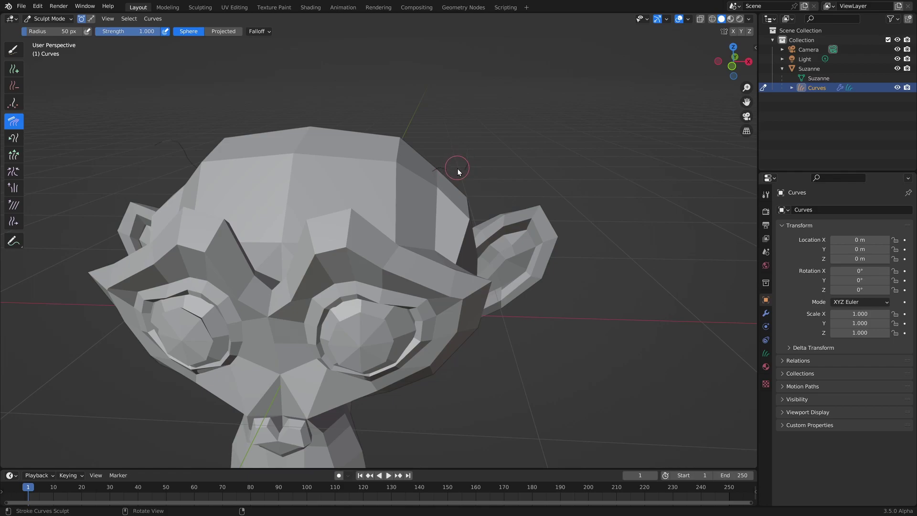
Open the Geometry Nodes workspace and remove the Deform Curves on Surface node
mouse_move(459, 139)
middle_mouse_down()
mouse_move(430, 198)
mouse_move(337, 191)
mouse_move(487, 210)
mouse_move(337, 221)
middle_mouse_up()
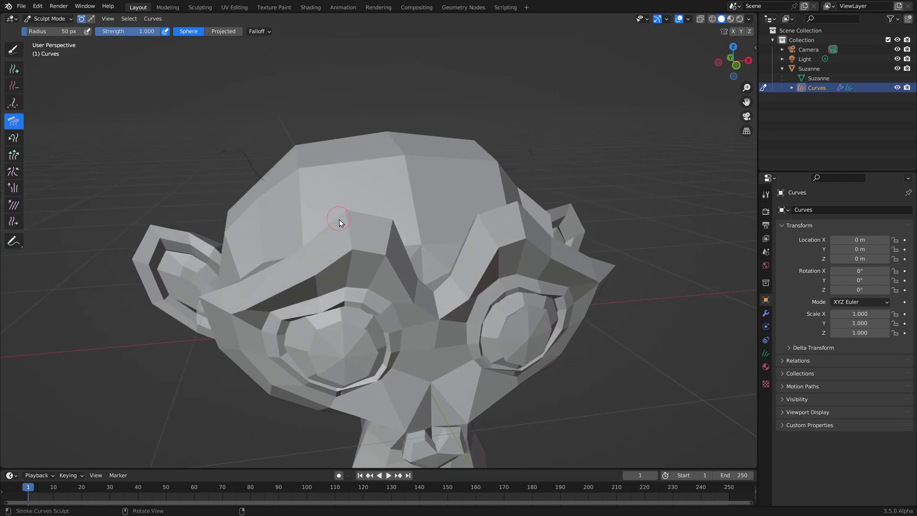
left_click(460, 8)
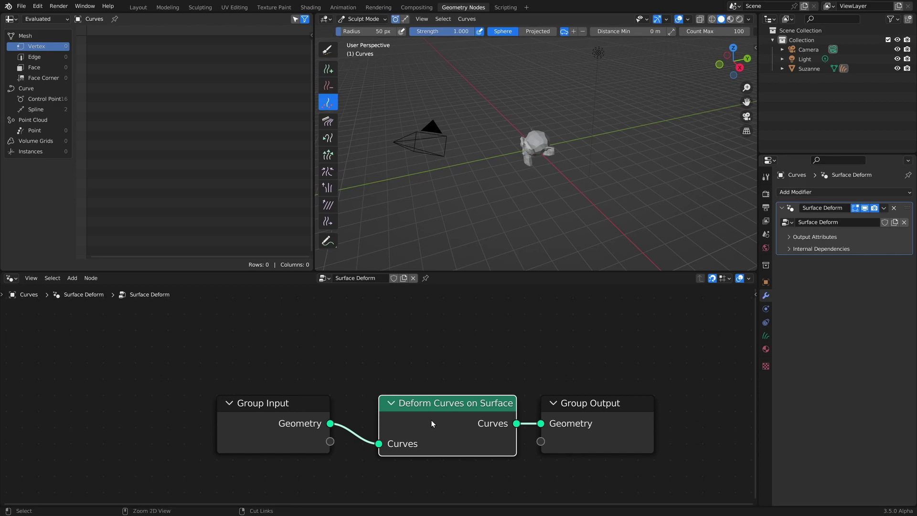
key("ctrl+x")
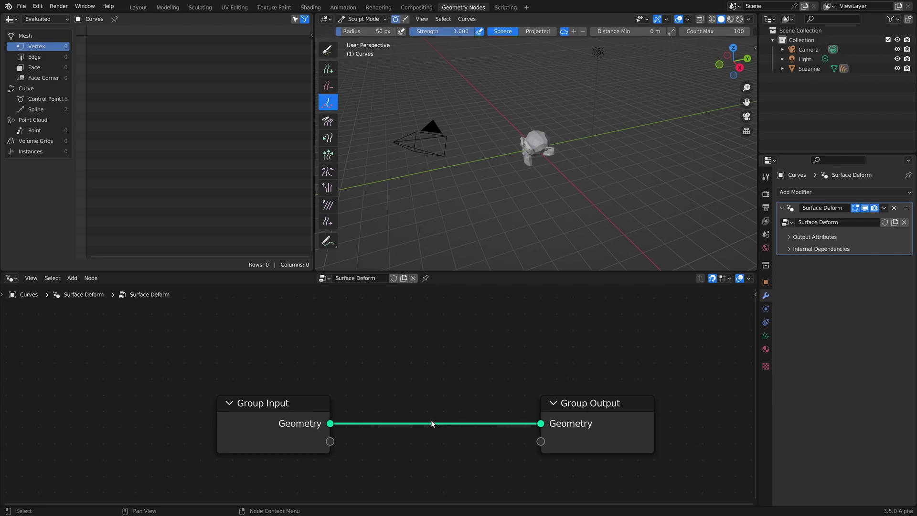
Insert an Interpolate Curves node (search 'int') on the Group Input to Group Output link
key("shift+a")
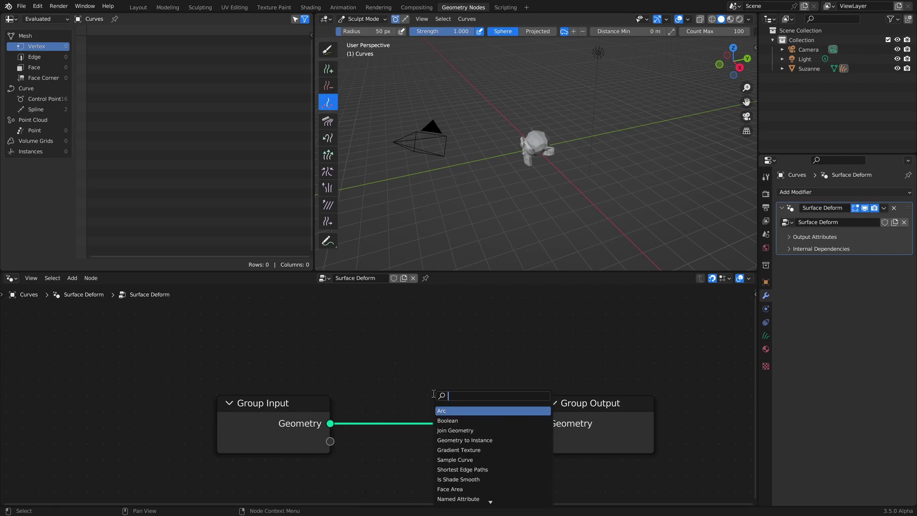
type("int")
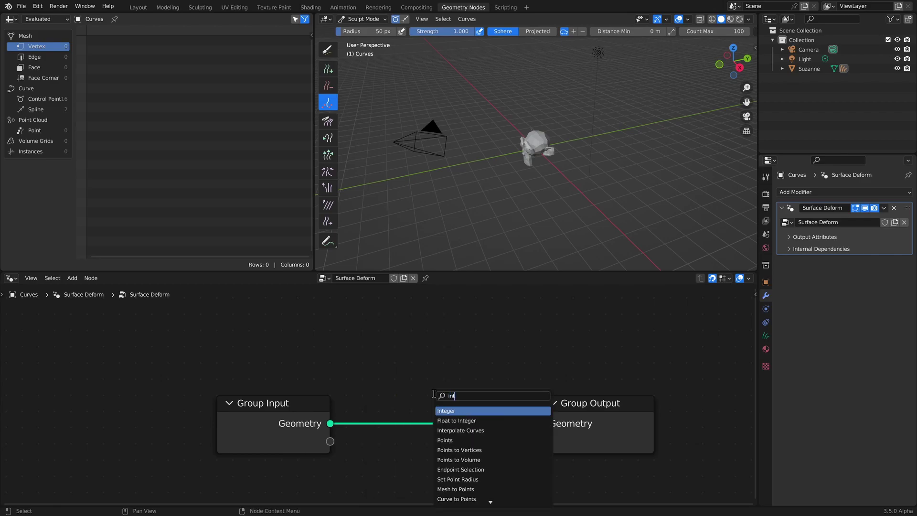
key("Down")
key("Down")
key("Return")
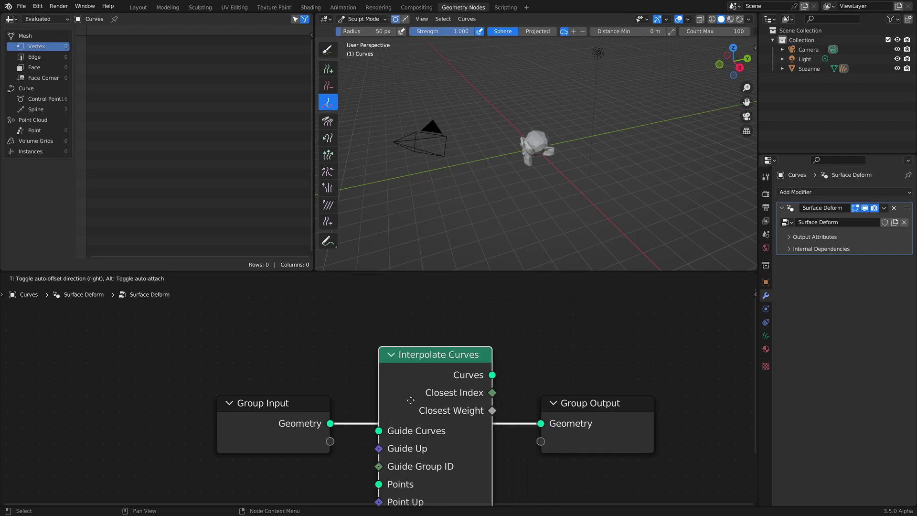
left_click(411, 400)
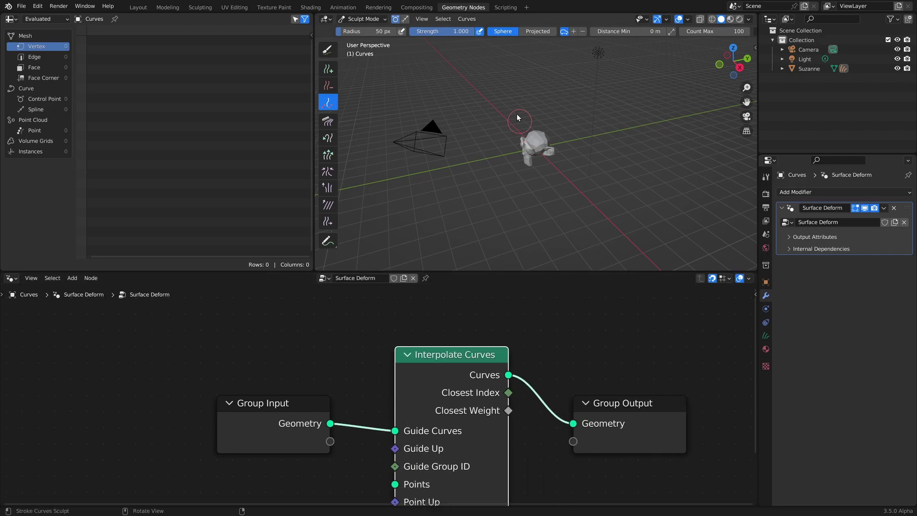
scroll(541, 142, "up", 12)
scroll(559, 134, "down", 3)
middle_click_drag(559, 130, 579, 141)
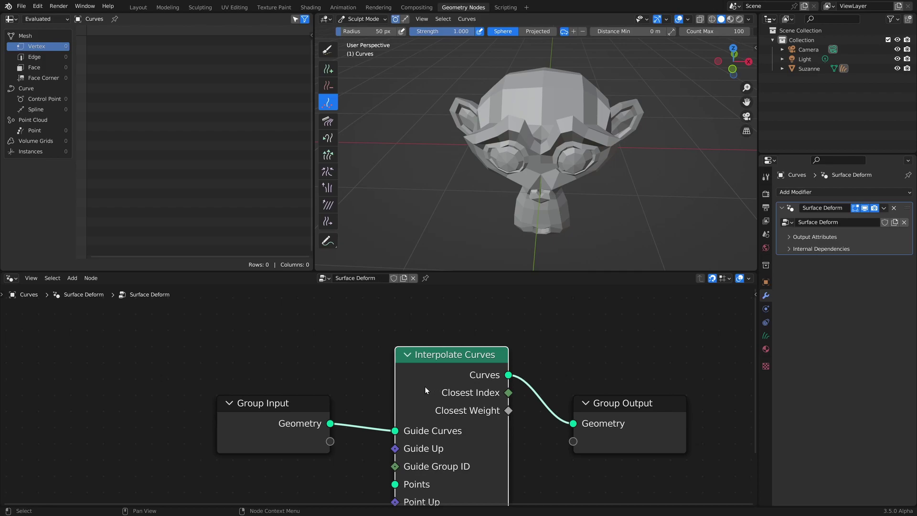
scroll(528, 389, "down", 2)
Add a Join Geometry node onto the link after Interpolate Curves
key("shift+a")
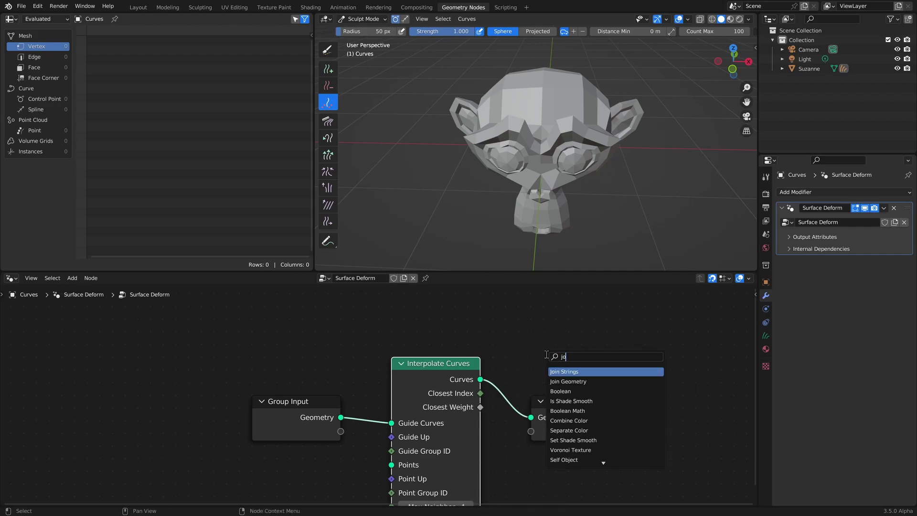
type("in")
key("Down")
key("Return")
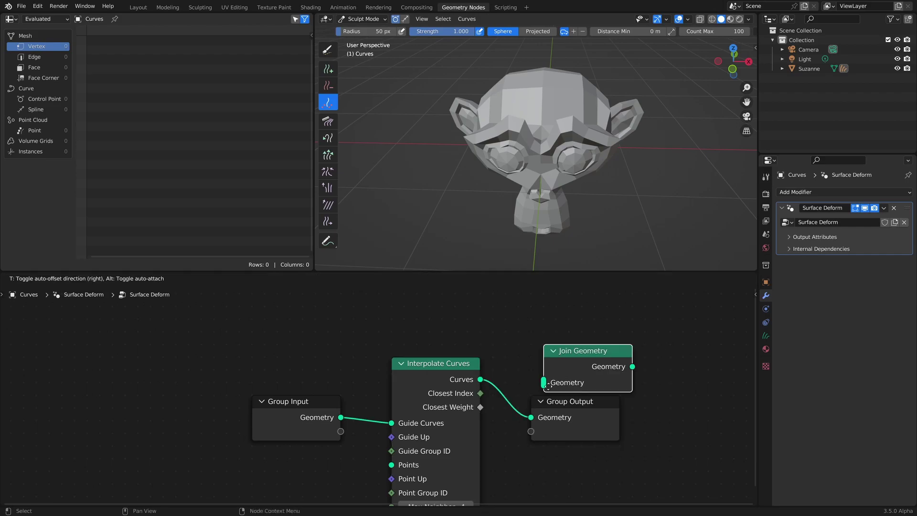
left_click(695, 414)
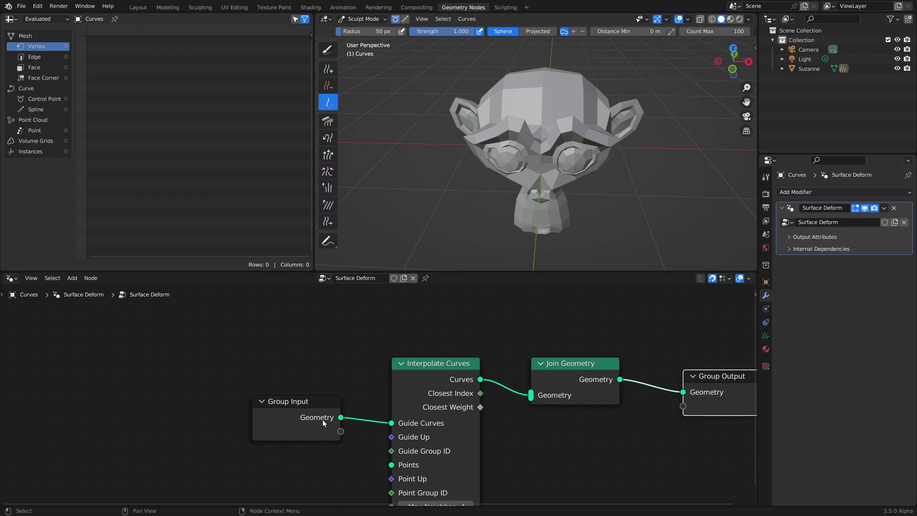
Rearrange the nodes and connect Group Input Geometry into Join Geometry
left_click_drag(322, 420, 310, 331)
left_click_drag(579, 335, 744, 418)
left_click_drag(573, 364, 586, 325)
left_click_drag(328, 328, 543, 357)
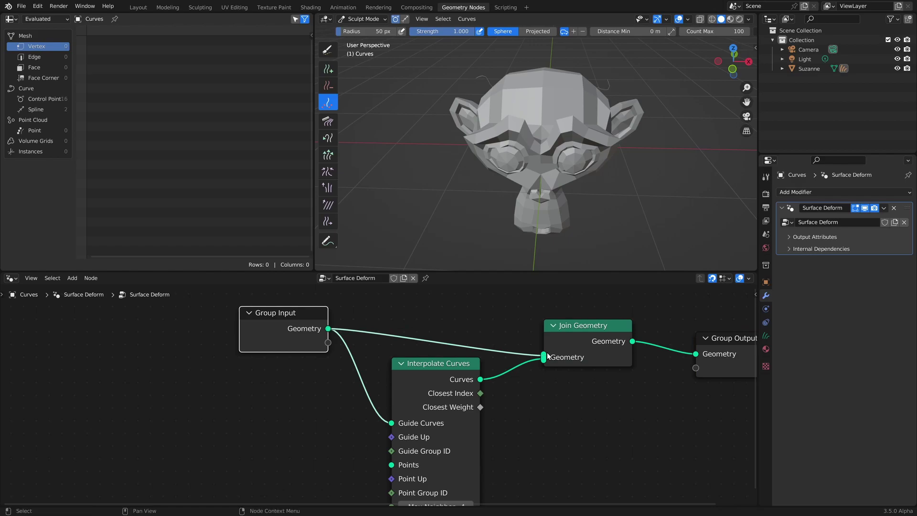
Return to Object Mode and place a Distribute Points on Faces node (Random, density 10)
key("ctrl+Tab")
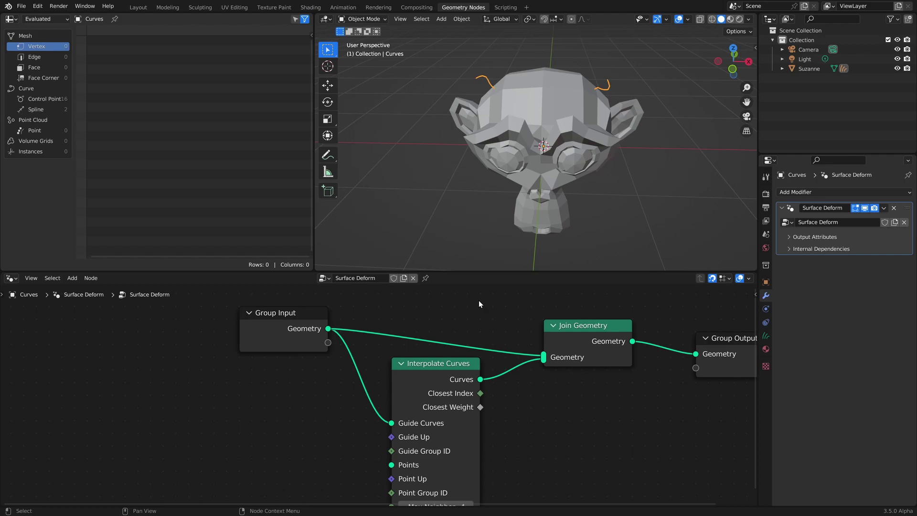
key("shift+a")
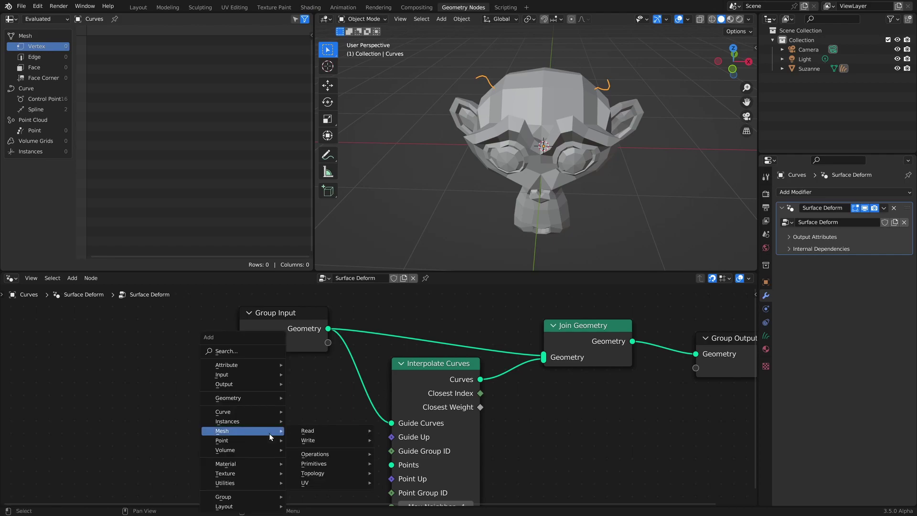
type("dis")
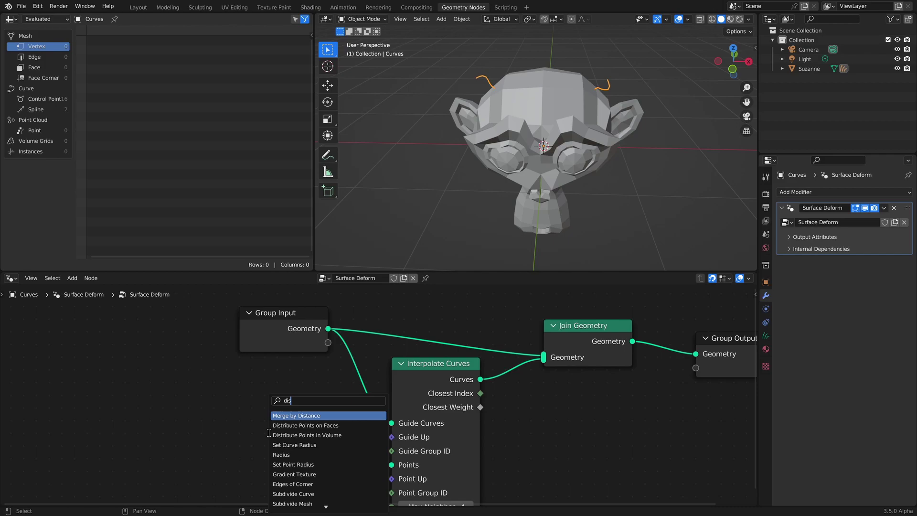
left_click(275, 425)
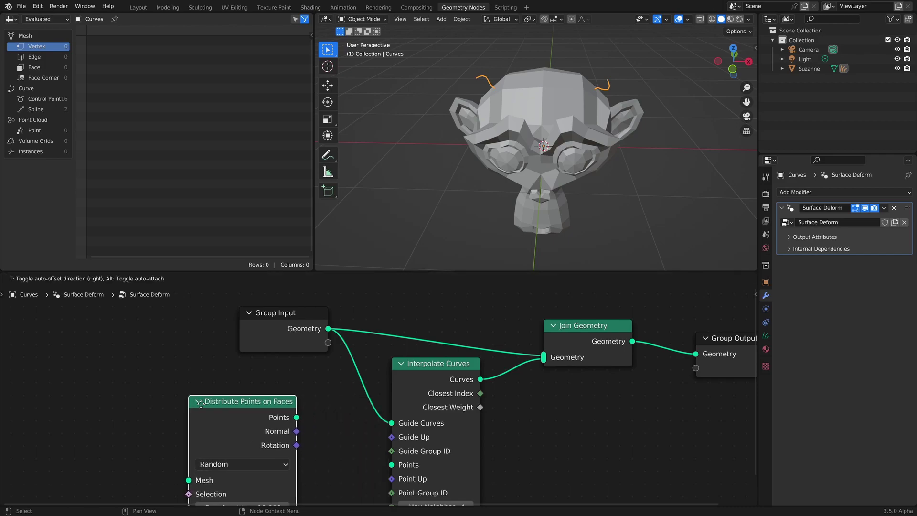
left_click(295, 423)
scroll(294, 423, "down", 2)
scroll(438, 356, "down", 2)
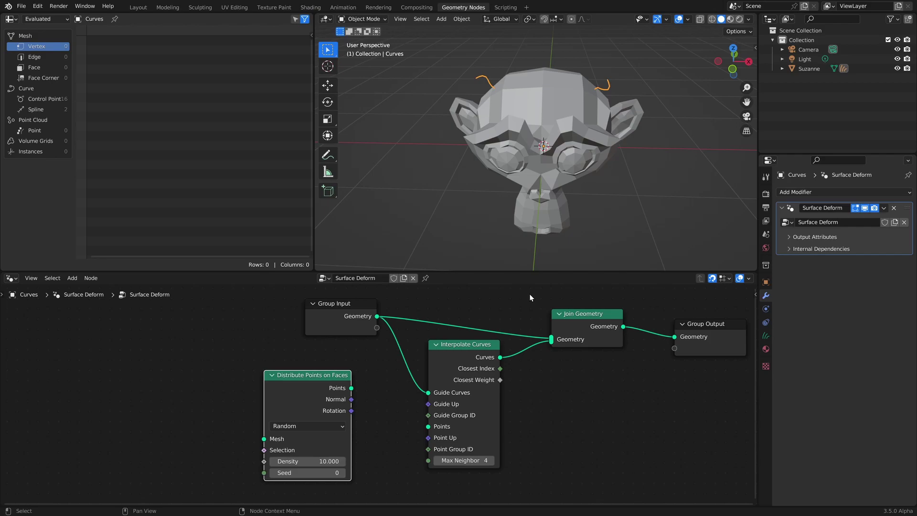
Add Suzanne as Object Info feeding Distribute Points' Mesh, and wire Points into Interpolate Curves
left_click_drag(809, 68, 139, 362)
middle_click_drag(139, 362, 271, 366)
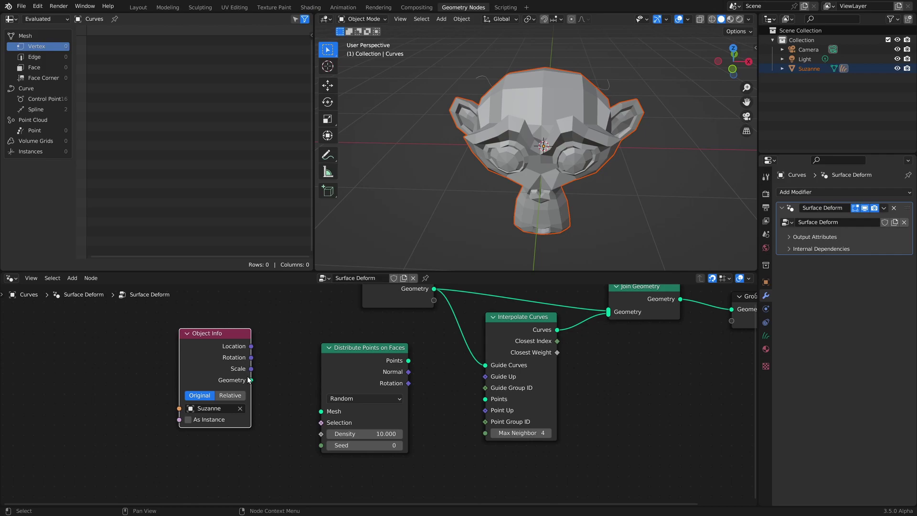
left_click_drag(251, 380, 323, 412)
left_click_drag(409, 360, 489, 402)
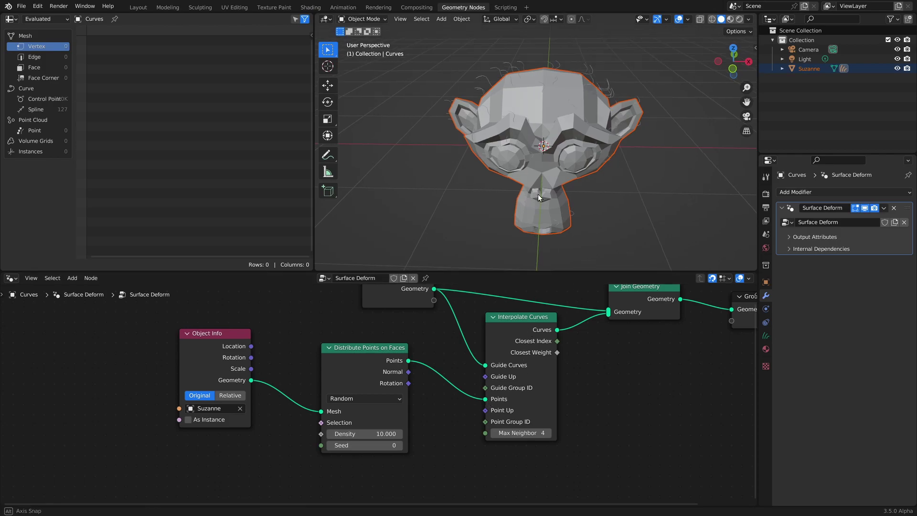
middle_click_drag(538, 194, 549, 146)
scroll(522, 194, "up", 3)
middle_click_drag(521, 193, 503, 170)
scroll(466, 180, "up", 2)
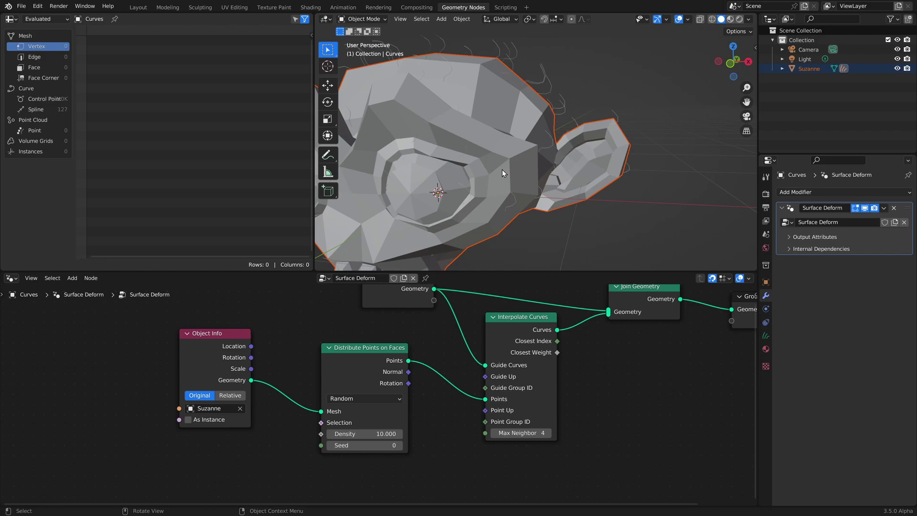
scroll(502, 169, "down", 5)
middle_click_drag(515, 122, 635, 182)
scroll(509, 151, "up", 6)
scroll(508, 151, "down", 3)
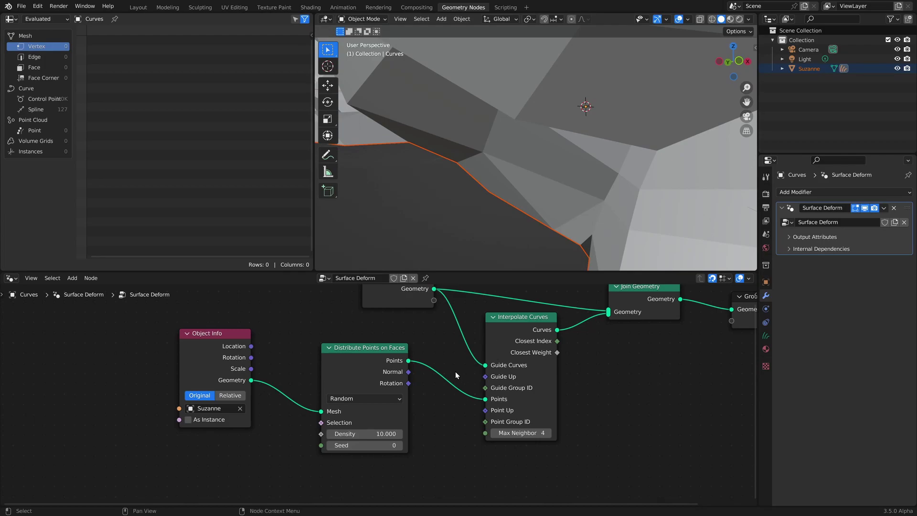
left_click_drag(408, 372, 485, 409)
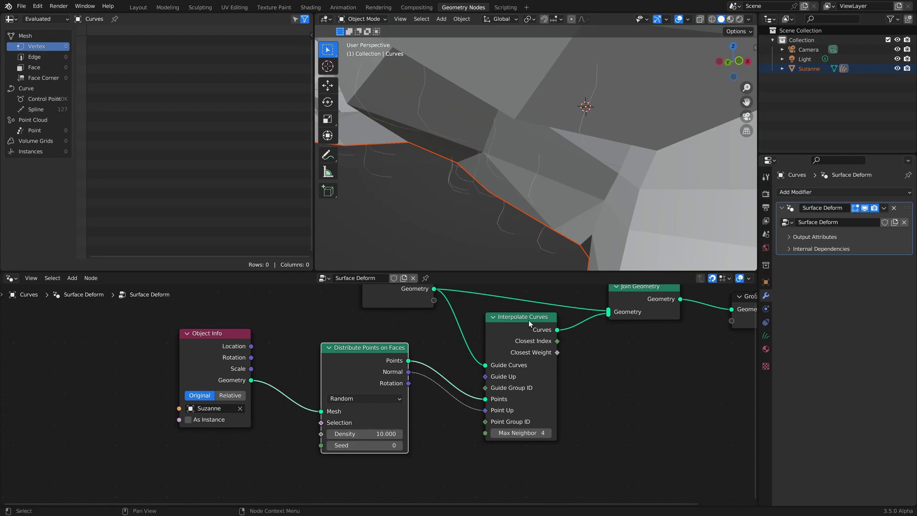
mouse_move(532, 258)
middle_mouse_down()
mouse_move(541, 199)
mouse_move(480, 197)
mouse_move(519, 186)
mouse_move(515, 99)
mouse_move(497, 200)
middle_mouse_up()
right_click_drag(446, 384, 440, 405, "ctrl")
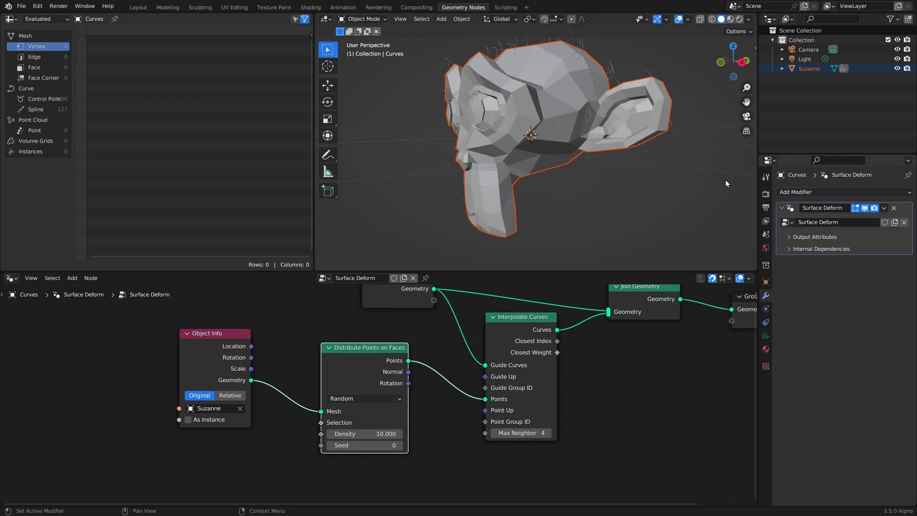
Add a Sample UV Surface node and rearrange Group Input, Object Info and Distribute Points
key("shift+a")
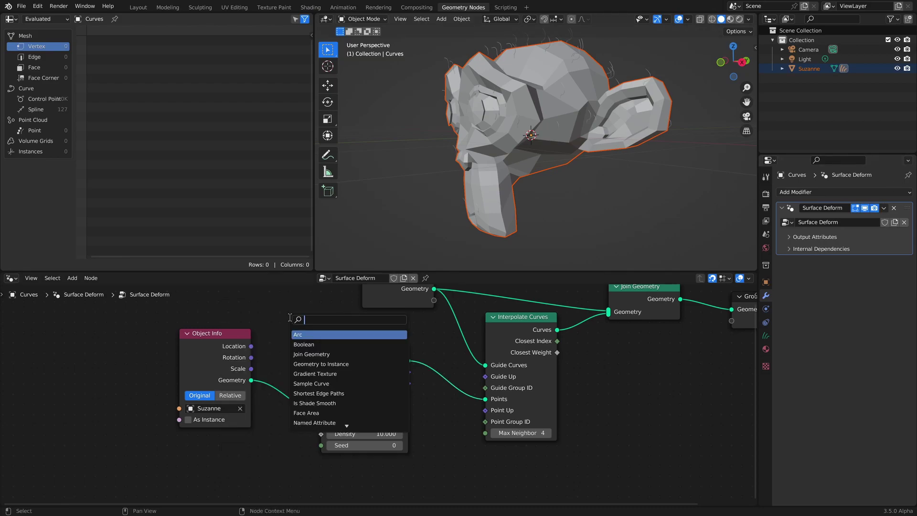
type("samp")
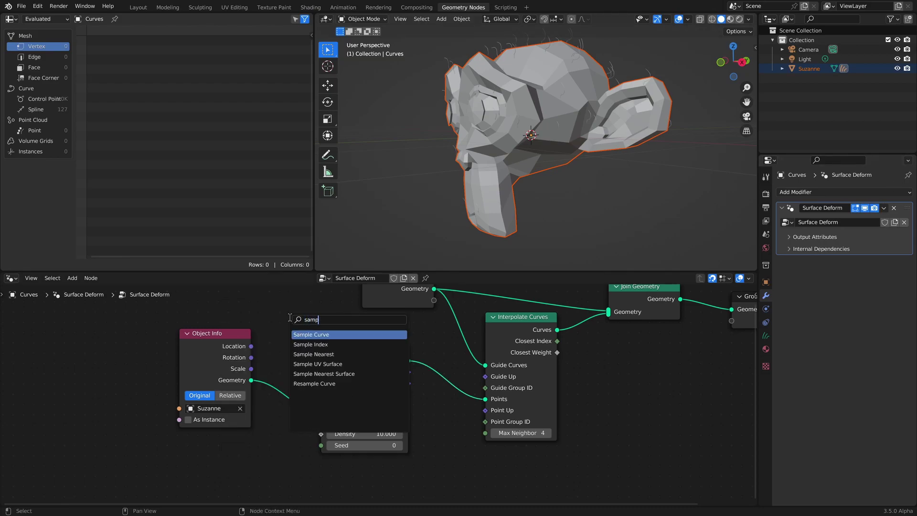
left_click(318, 364)
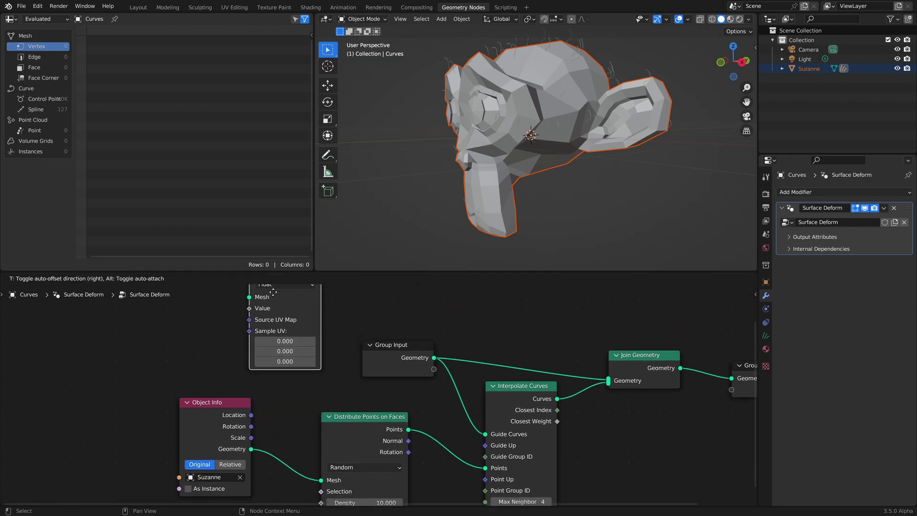
left_click(267, 340)
left_click_drag(398, 396, 393, 311)
middle_click_drag(404, 399, 411, 345)
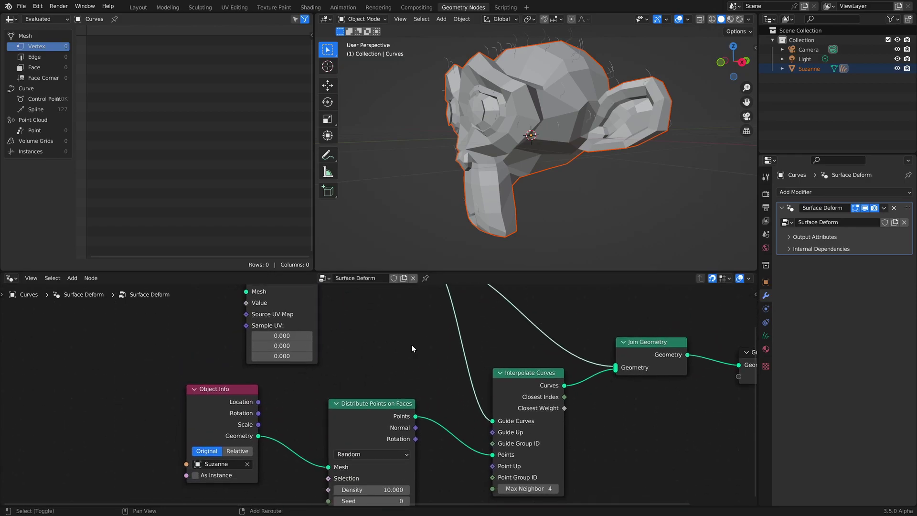
left_click_drag(216, 405, 205, 450)
left_click_drag(365, 426, 355, 457)
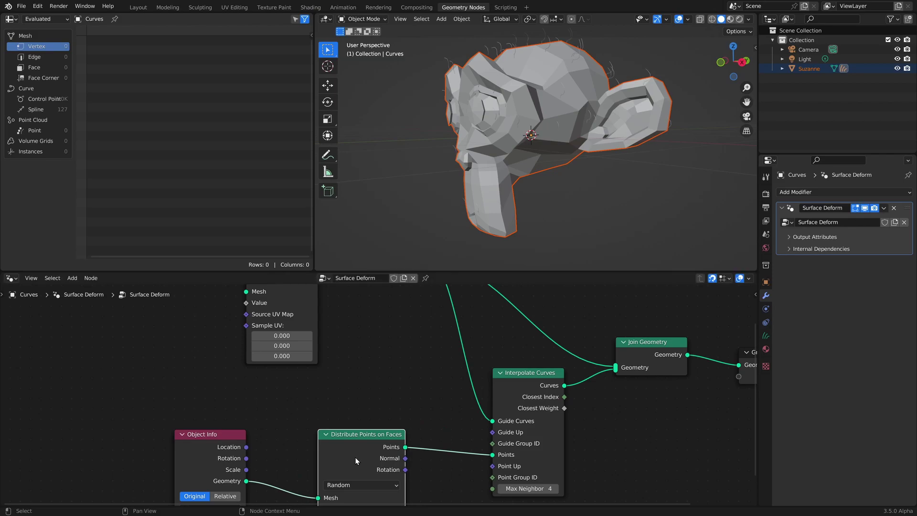
key("Home")
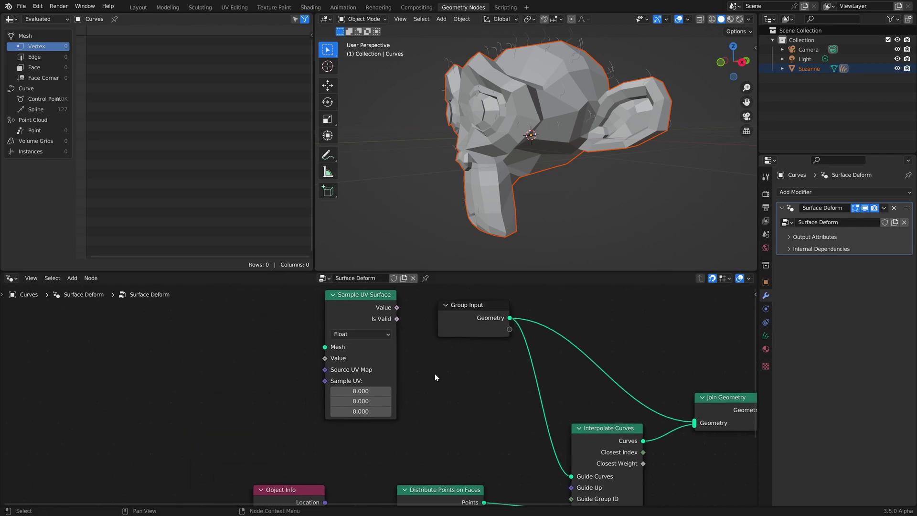
Set Sample UV Surface to Vector, feed it Suzanne's geometry, and link Value to Guide Up
left_click(349, 334)
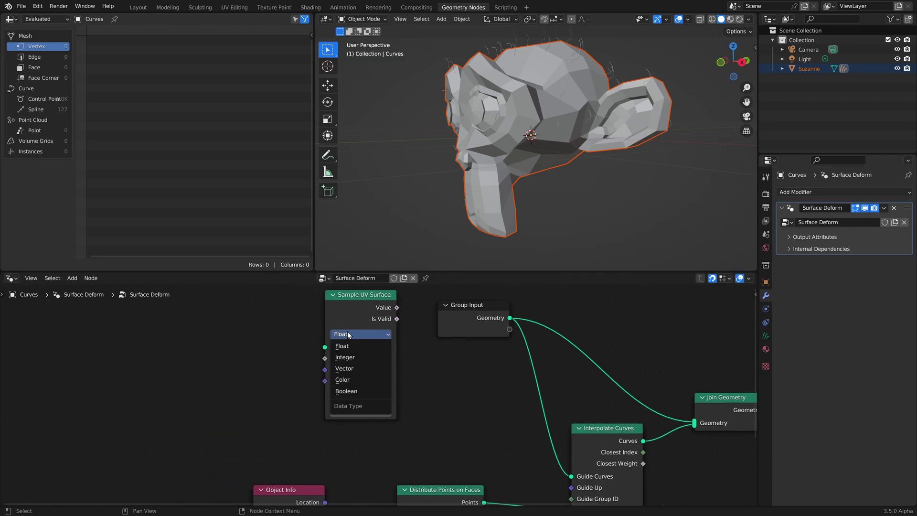
left_click(351, 370)
scroll(310, 411, "down", 4, "shift")
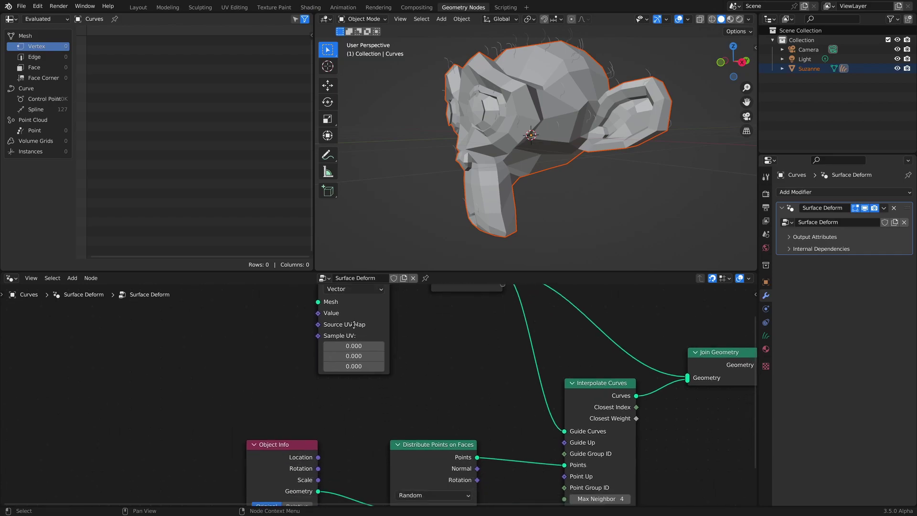
left_click_drag(232, 470, 324, 361)
middle_click_drag(324, 361, 291, 363)
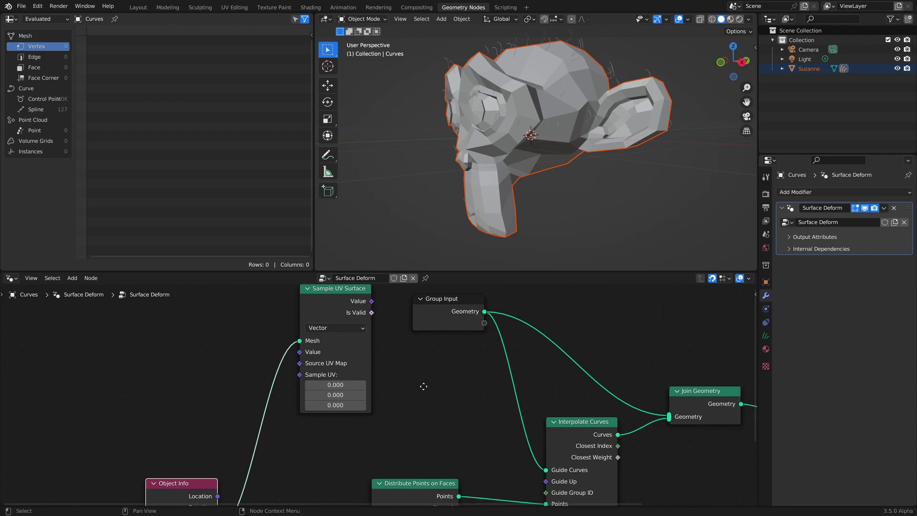
left_click_drag(363, 300, 538, 426)
middle_click_drag(434, 383, 480, 425)
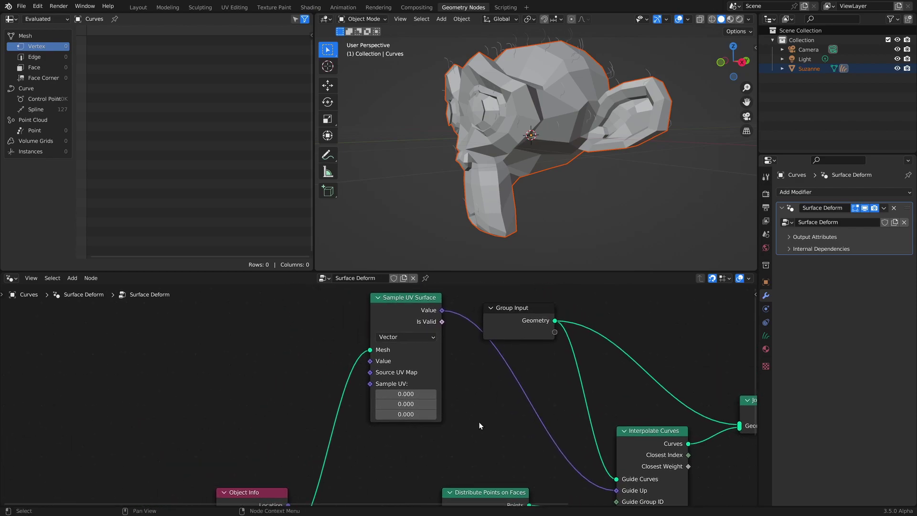
Add a Normal node through the node search
key("shift+a")
left_click(191, 371)
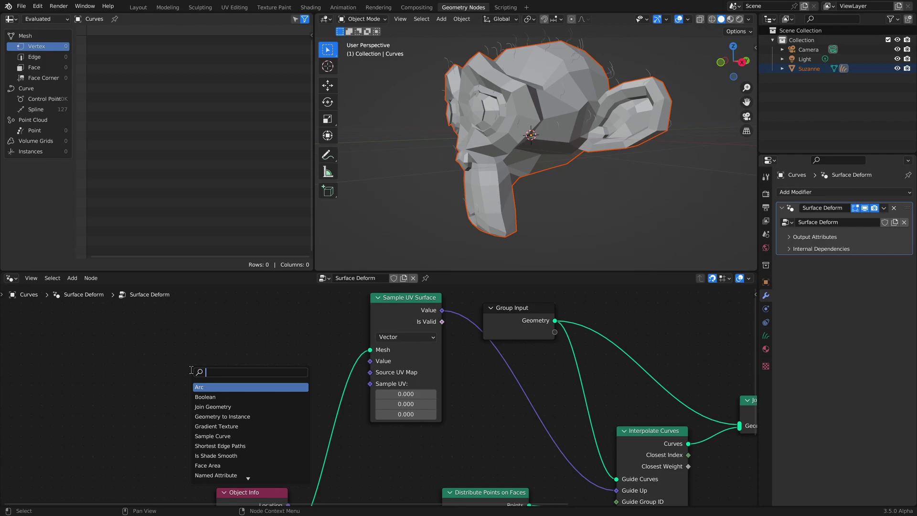
type("normal")
key("Return")
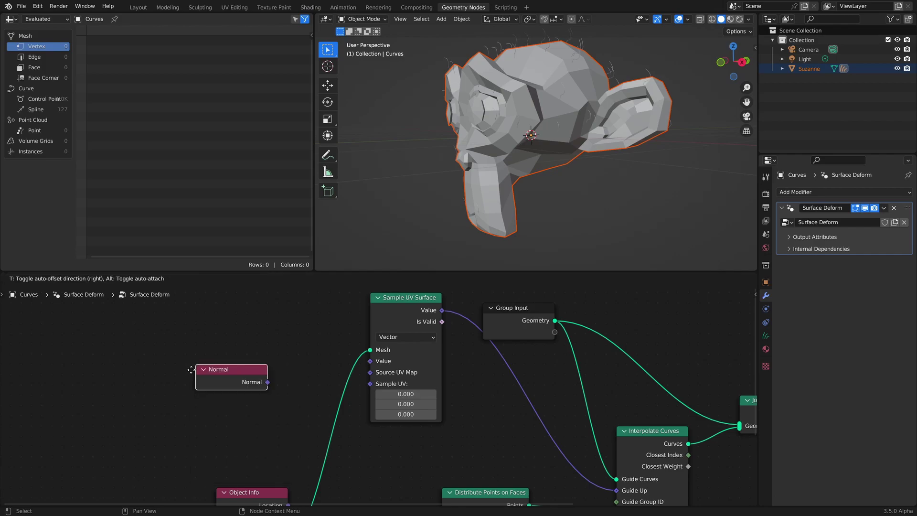
Connect the Normal node to Sample UV Surface's Value and add a Named Attribute node
left_click(222, 341)
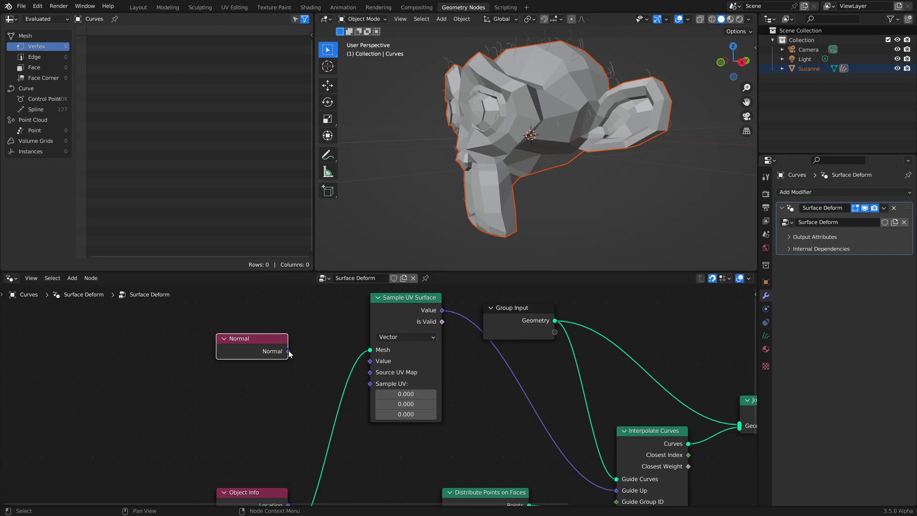
left_click_drag(288, 351, 370, 362)
key("shift+a")
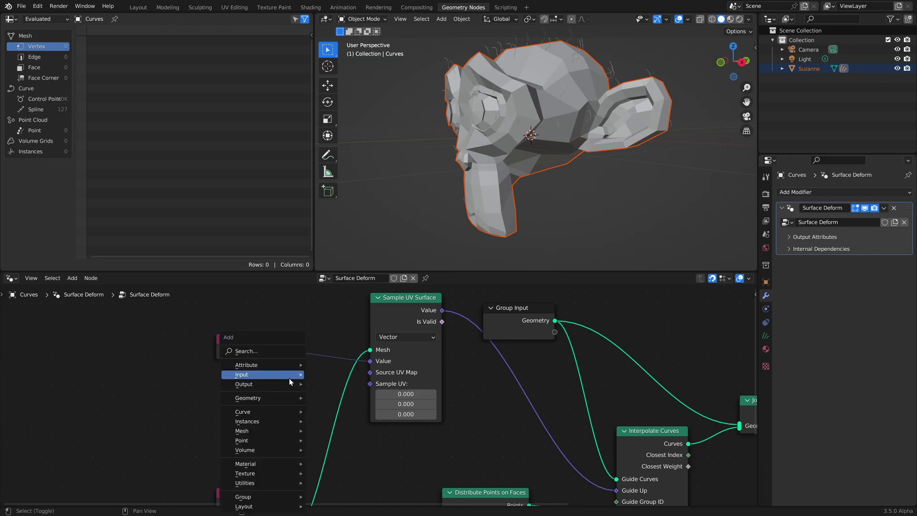
left_click(288, 377)
type("name")
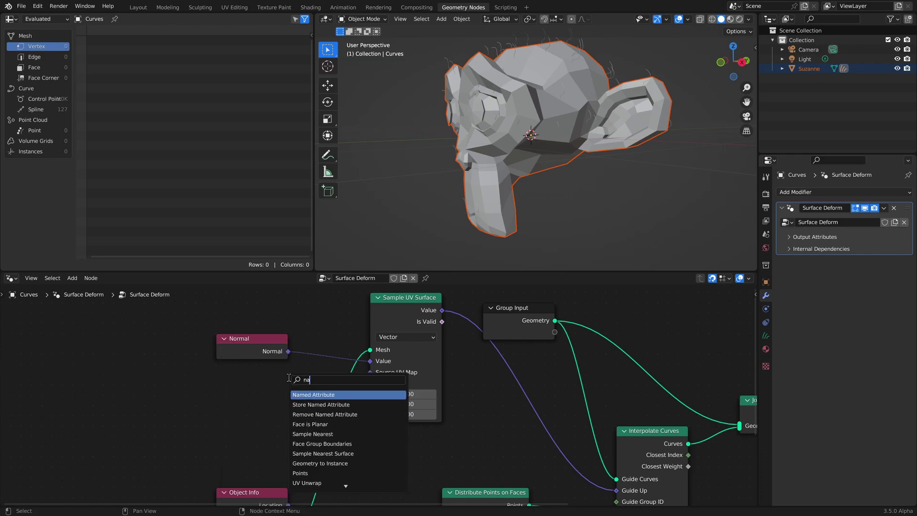
left_click(311, 395)
left_click(242, 394)
Duplicate the Named Attribute node, arrange the nodes, and set both data types to Vector
key("shift+d")
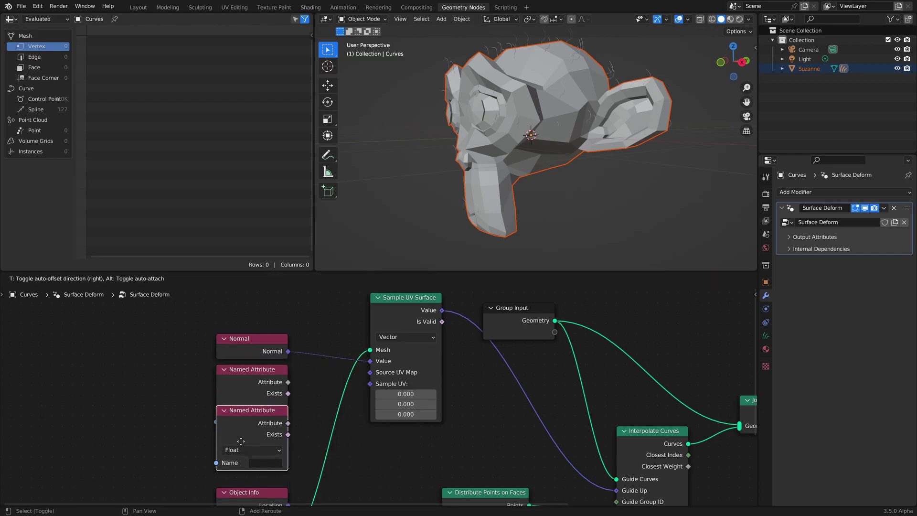
left_click(239, 466)
left_click_drag(182, 326, 251, 406)
left_click(126, 370)
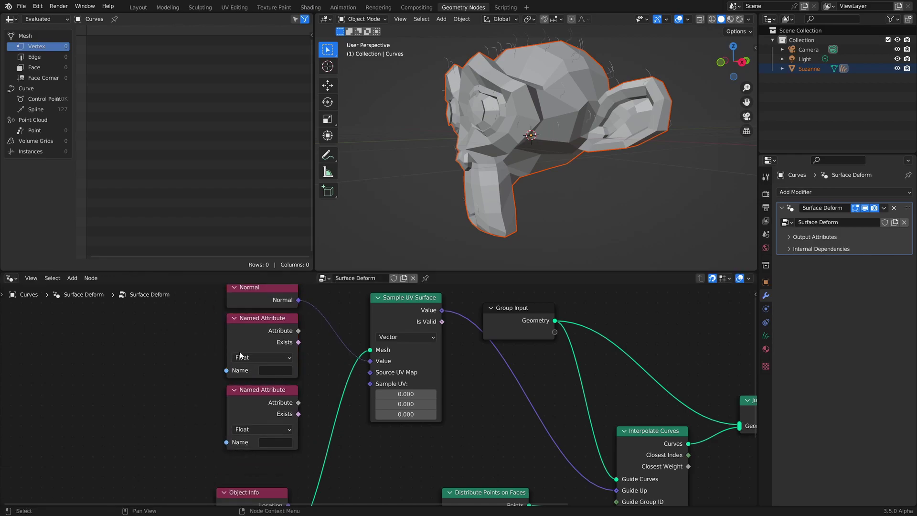
left_click(248, 358)
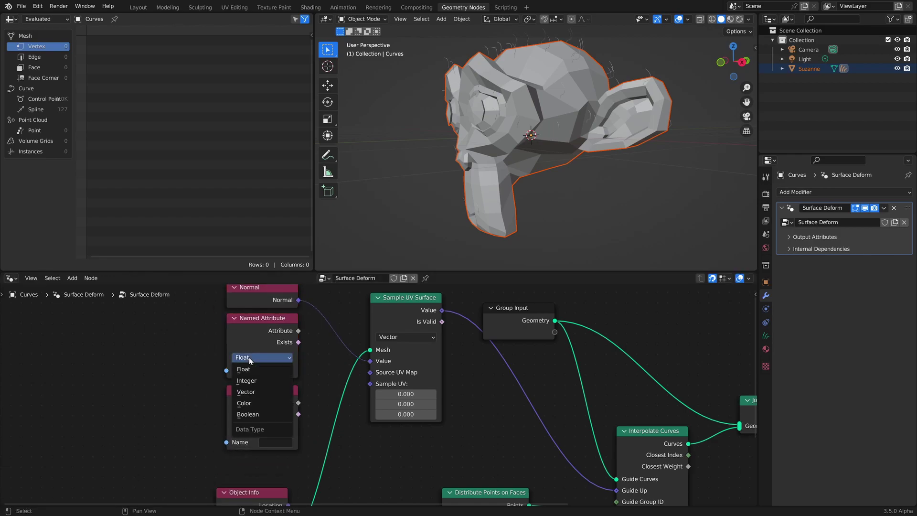
left_click(252, 395)
left_click(253, 431)
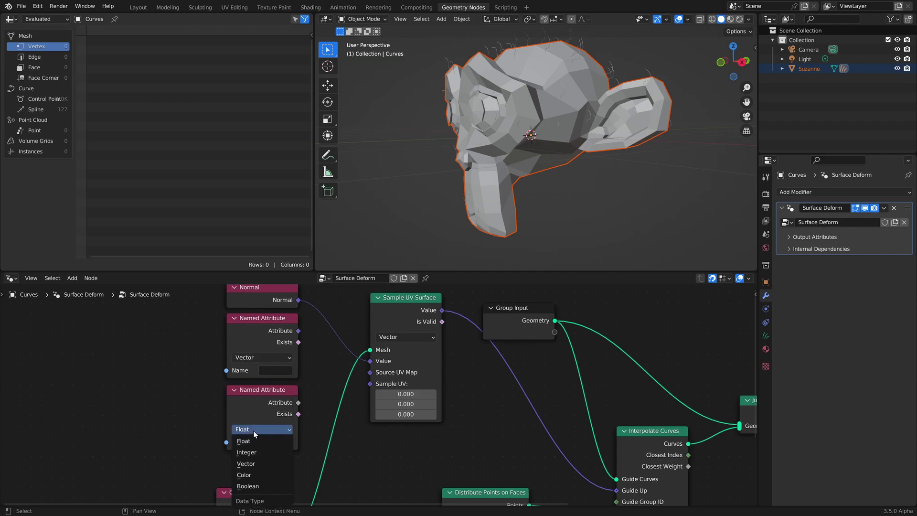
left_click(253, 464)
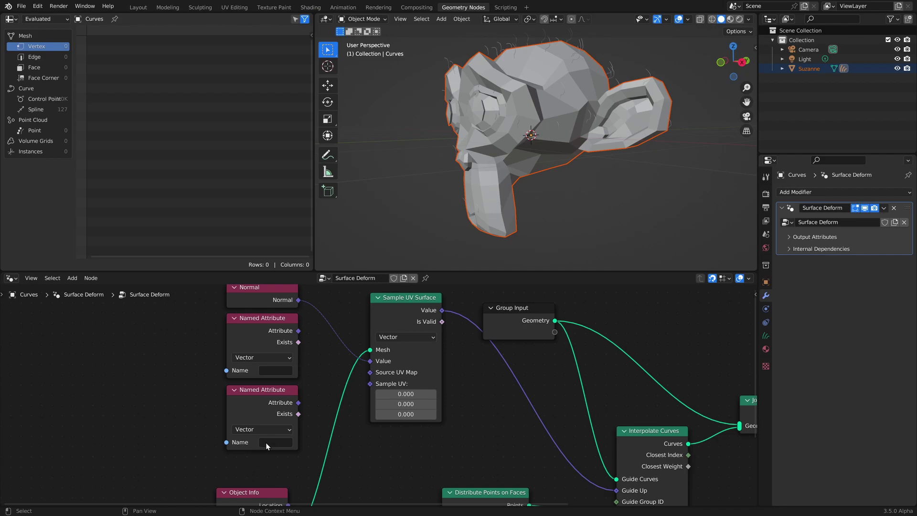
Name the attributes UVMap and surface_uv_coordinate, linking them to Source UV Map and Sample UV
left_click(273, 371)
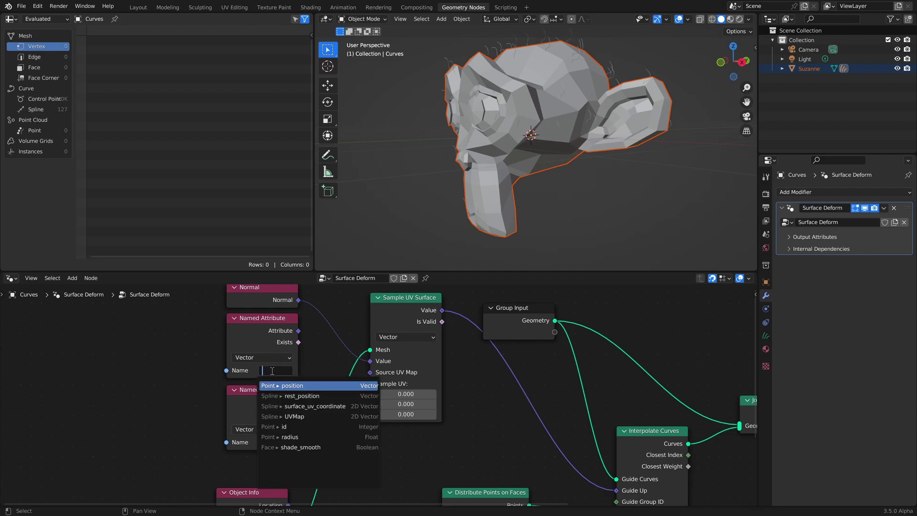
type("UV")
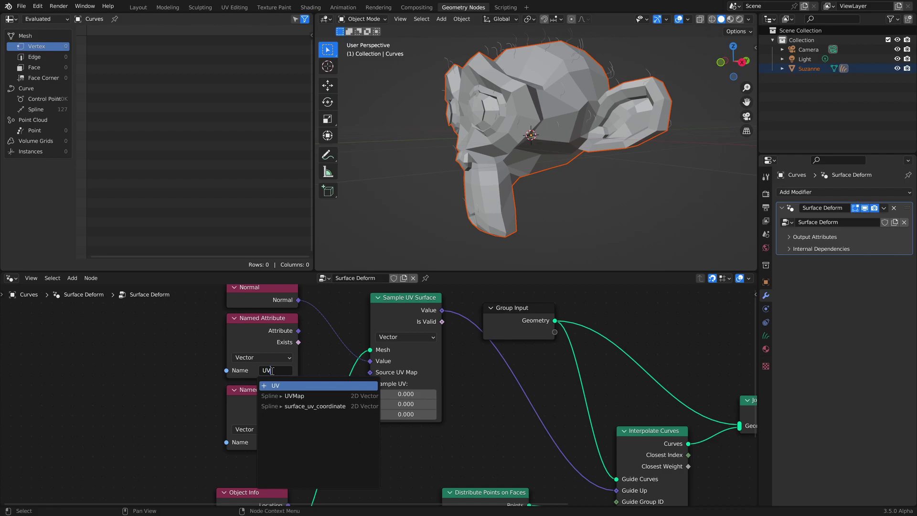
left_click(290, 396)
left_click_drag(299, 331, 370, 372)
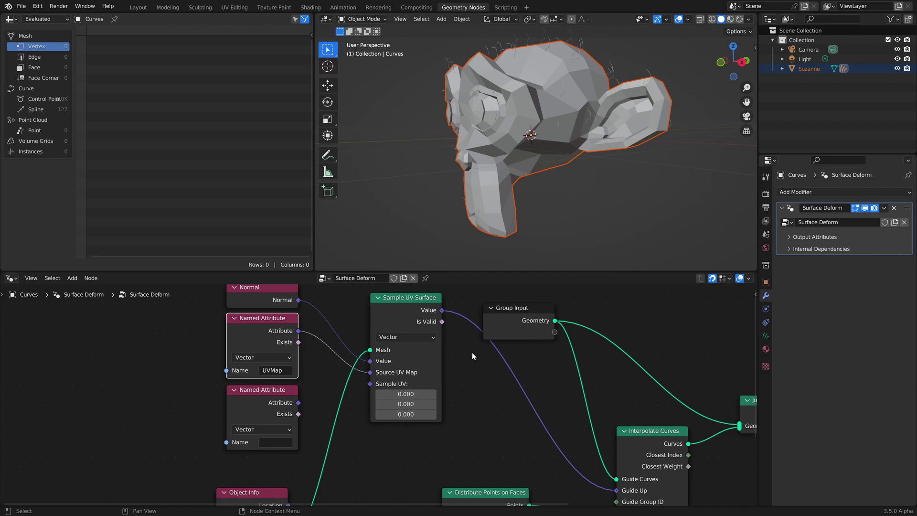
left_click(272, 442)
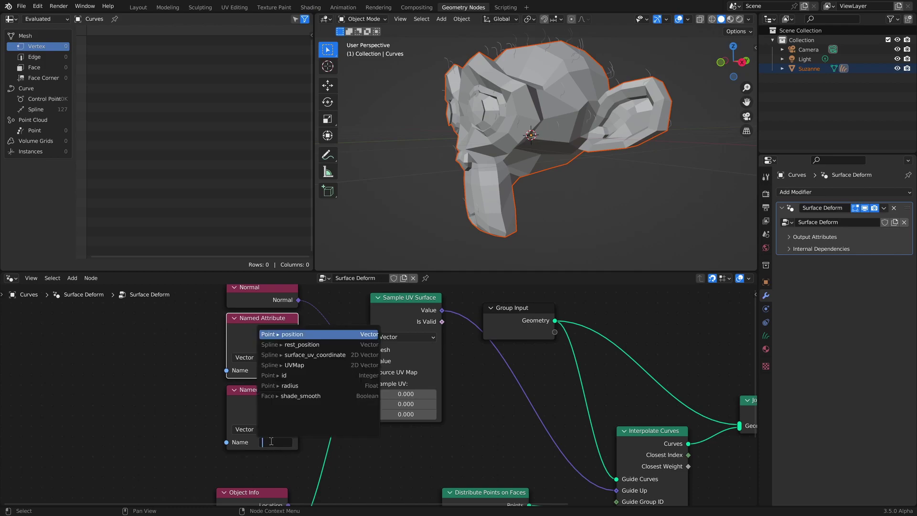
left_click(331, 354)
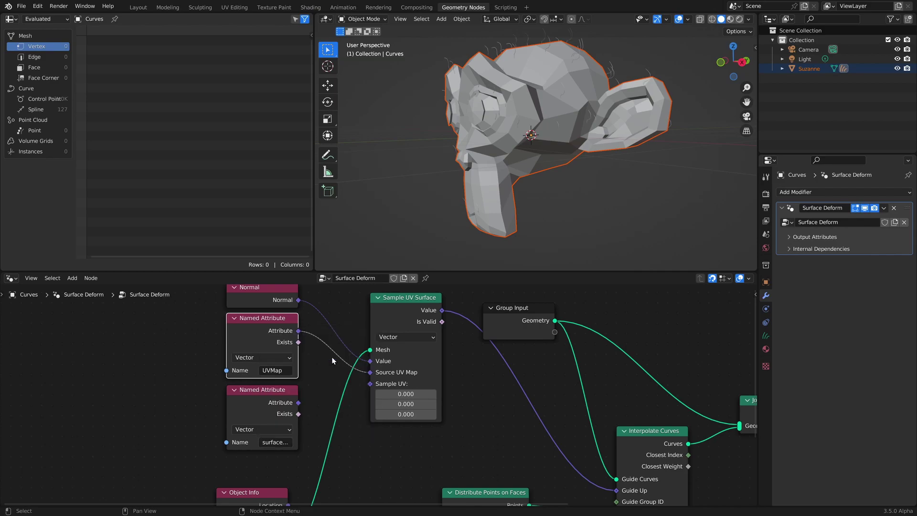
left_click_drag(298, 404, 369, 387)
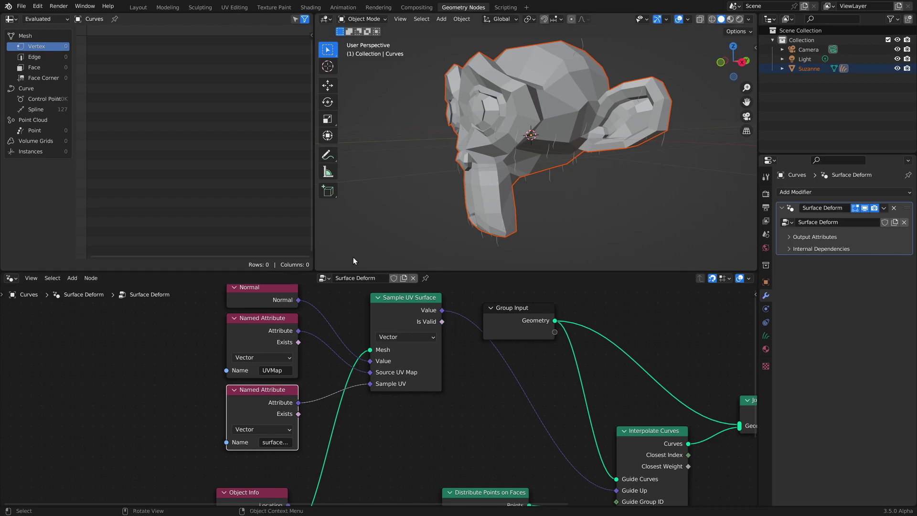
Link Distribute Points on Faces' Normal to Interpolate Curves' Point Up
middle_click_drag(456, 167, 593, 152)
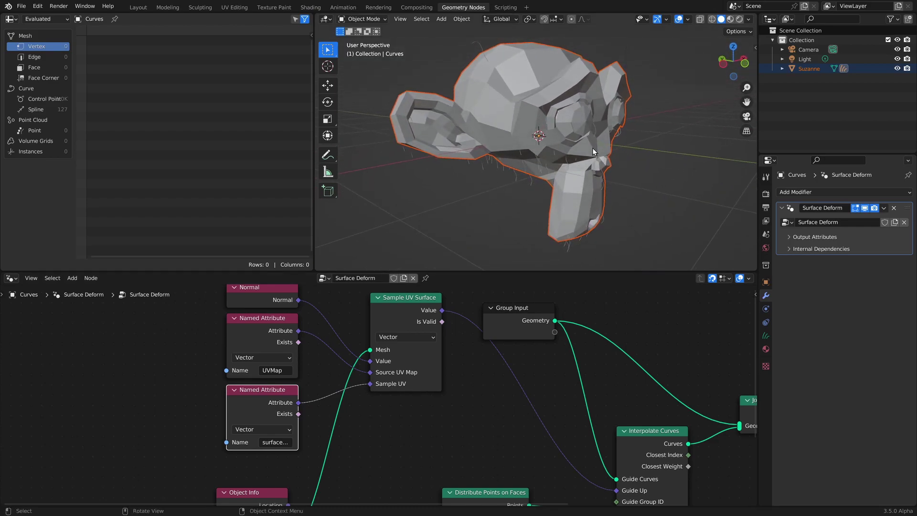
middle_click_drag(559, 458, 496, 354)
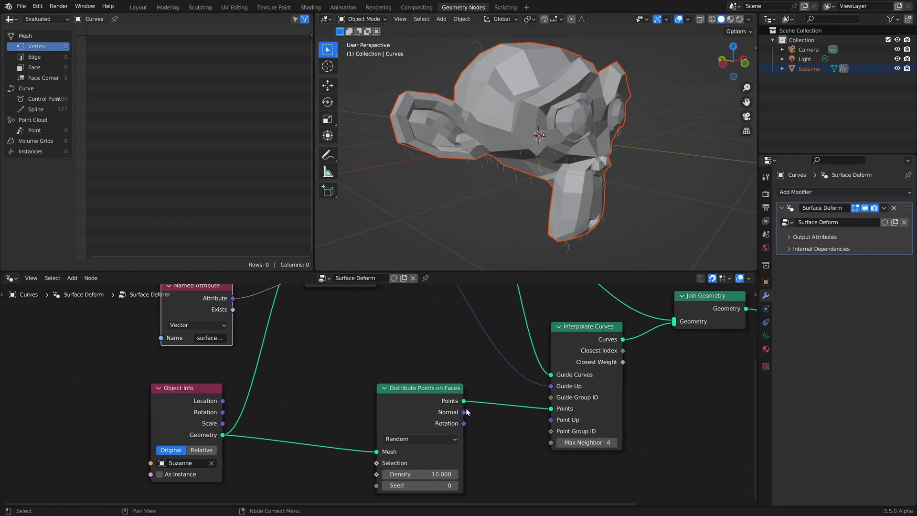
left_click_drag(463, 412, 551, 419)
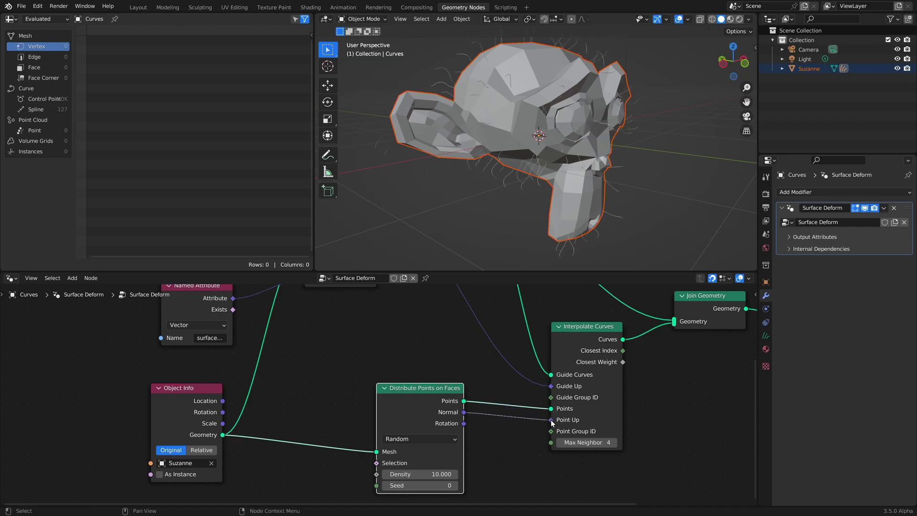
middle_click_drag(634, 129, 605, 145)
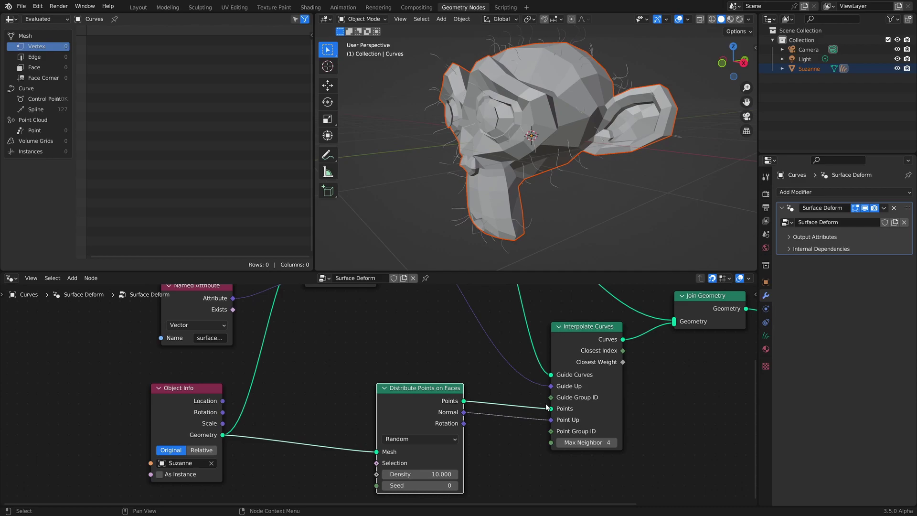
middle_click_drag(565, 405, 377, 442)
Move the output nodes right and insert a Switch node after Interpolate Curves
left_click_drag(521, 298, 665, 381)
key("g")
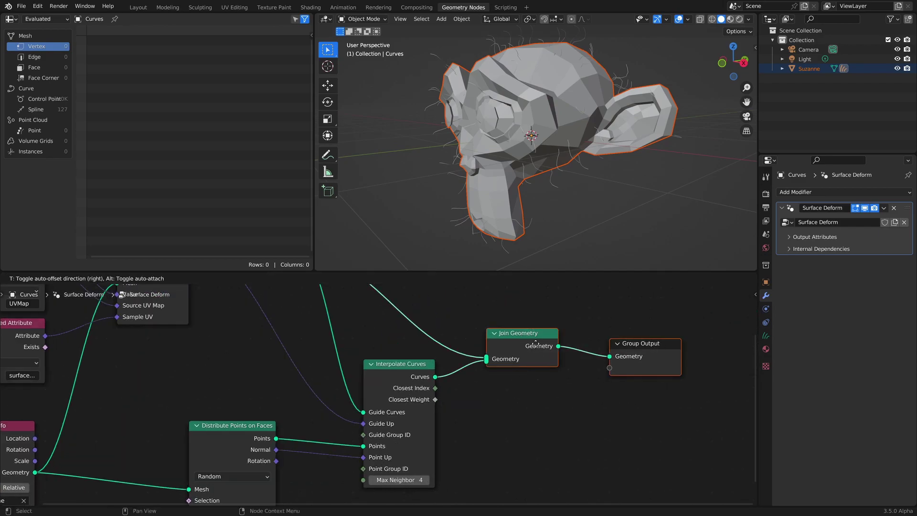
left_click(758, 350)
key("shift+a")
type("sw")
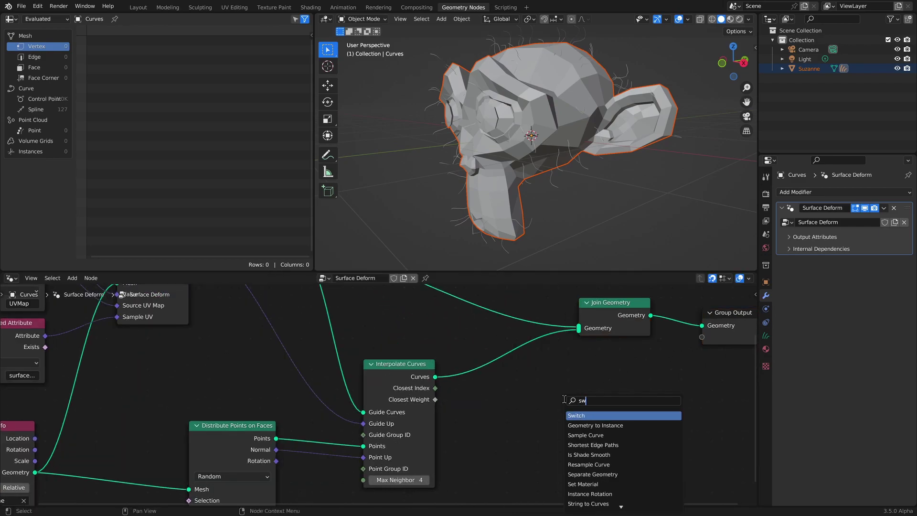
key("Return")
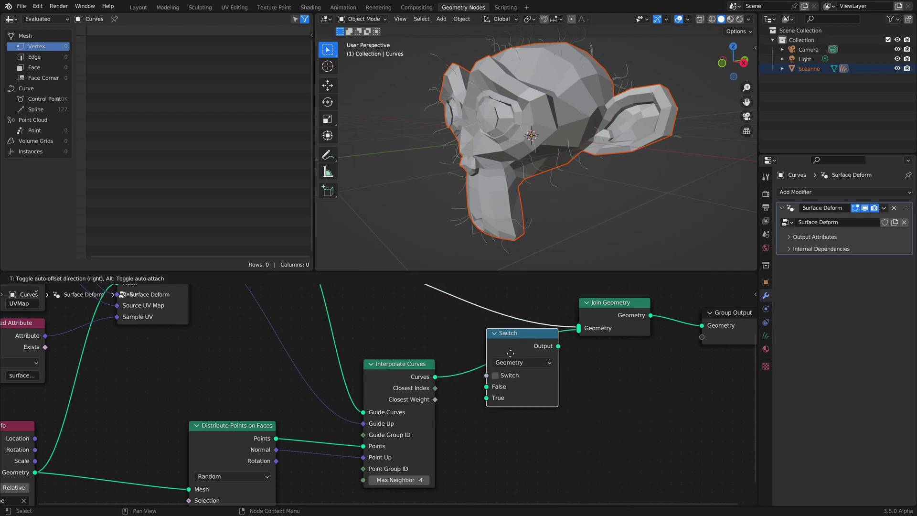
left_click(504, 363)
middle_click_drag(504, 363, 578, 434)
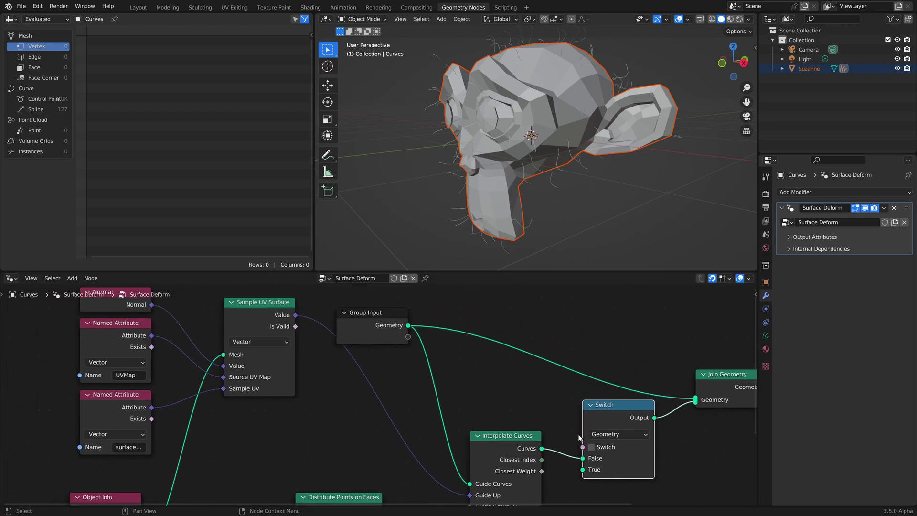
Expose the Switch toggle as a modifier input and enable it to hide interpolated hair
left_click_drag(583, 448, 408, 337)
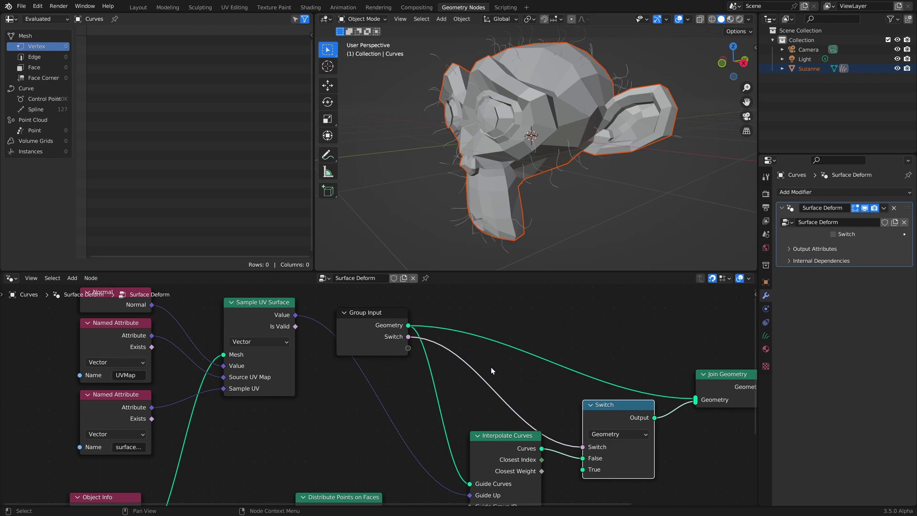
middle_click_drag(603, 385, 551, 384, "shift")
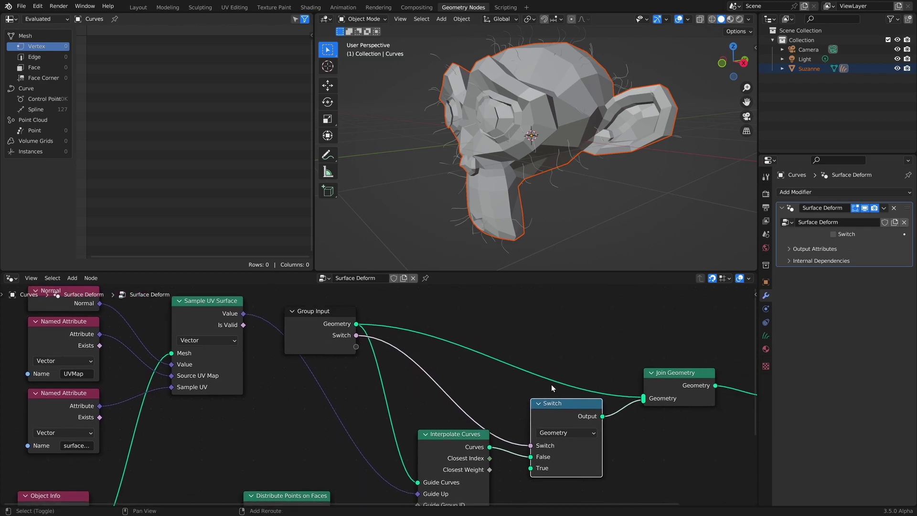
left_click(836, 234)
middle_click_drag(514, 145, 591, 183)
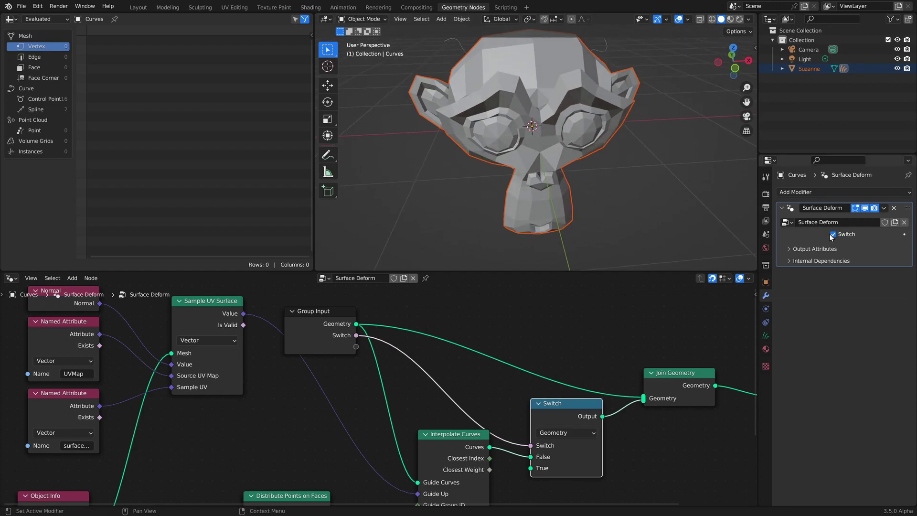
left_click(831, 234)
left_click(833, 234)
middle_click_drag(699, 199, 600, 153)
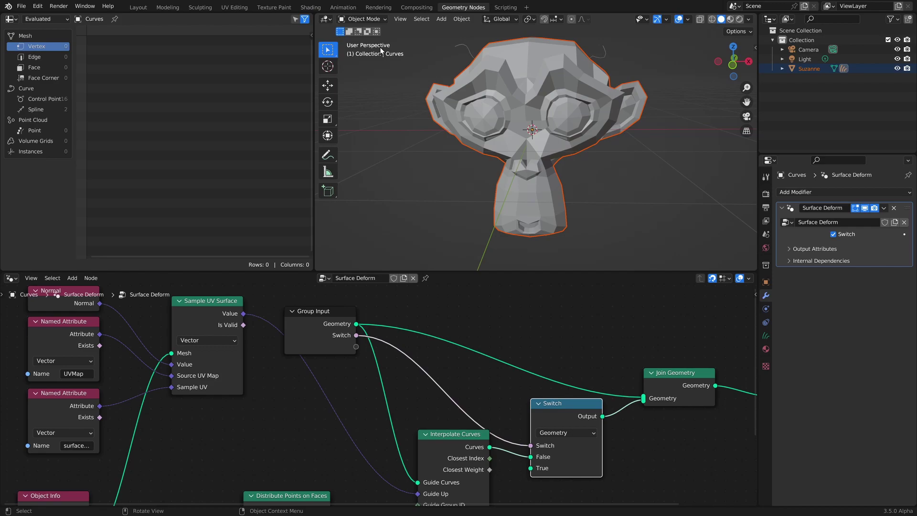
Switch the Curves object to Sculpt Mode
left_click(361, 18)
left_click(366, 47)
mouse_move(487, 248)
middle_mouse_down()
mouse_move(534, 221)
mouse_move(575, 139)
middle_mouse_up()
Add a single guide strand under Suzanne's chin, undoing a first attempt
scroll(534, 221, "up", 5)
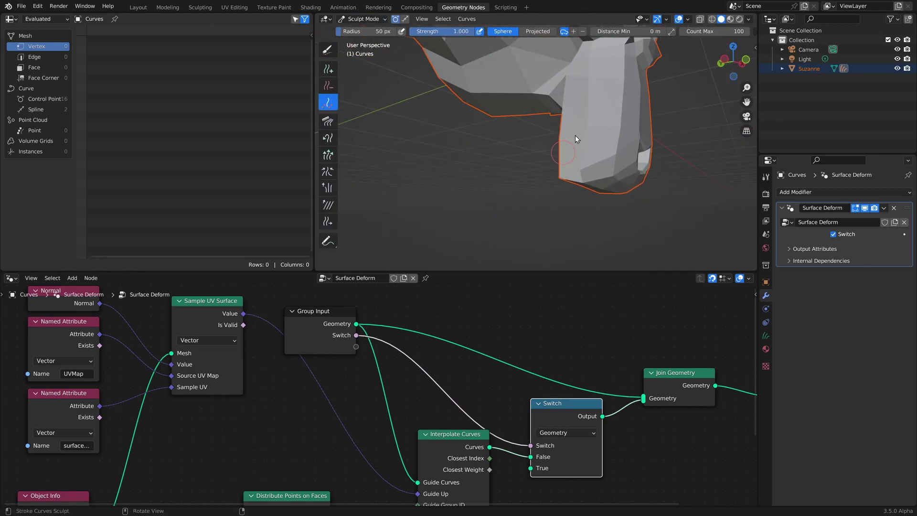
mouse_move(612, 205)
middle_mouse_down()
mouse_move(599, 188)
mouse_move(591, 205)
mouse_move(618, 212)
mouse_move(600, 199)
middle_mouse_up()
left_click(597, 203)
key("ctrl+z")
key("ctrl+z")
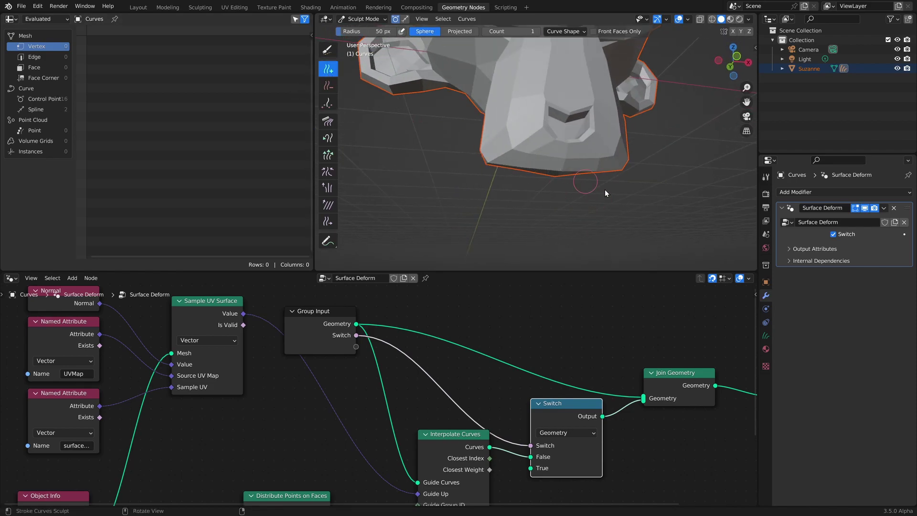
left_click(556, 189)
mouse_move(556, 188)
middle_mouse_down()
mouse_move(465, 199)
mouse_move(537, 221)
mouse_move(601, 181)
mouse_move(562, 213)
mouse_move(547, 174)
middle_mouse_up()
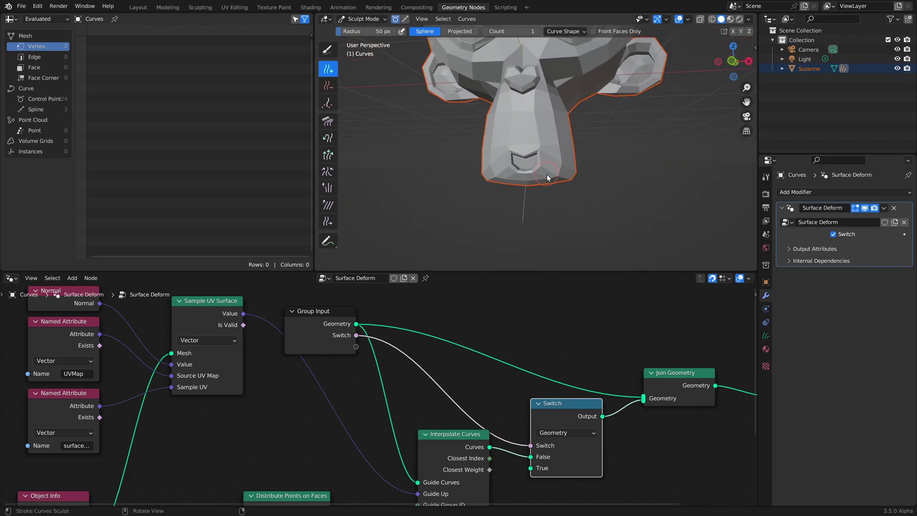
Untick the modifier's Switch to show interpolated hair again and inspect it around Suzanne
left_click(844, 234)
mouse_move(604, 138)
middle_mouse_down()
mouse_move(530, 139)
mouse_move(577, 151)
mouse_move(596, 182)
middle_mouse_up()
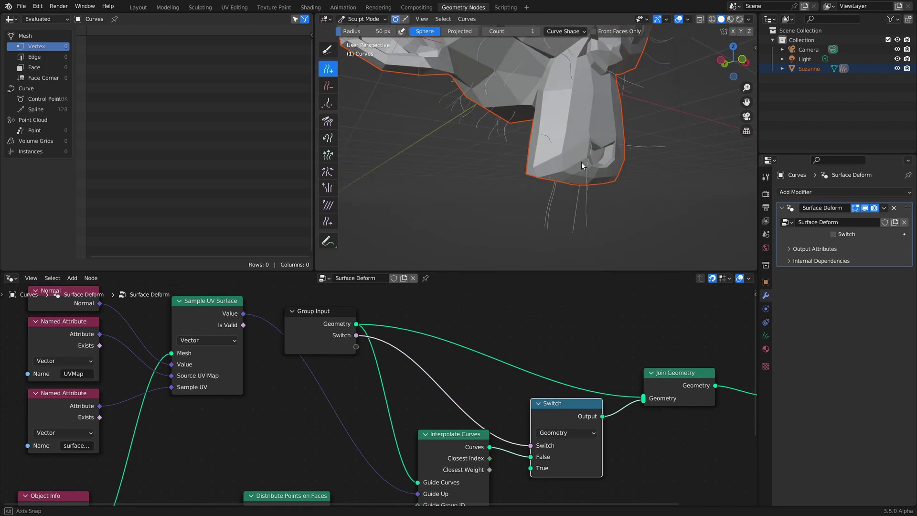
mouse_move(581, 162)
middle_mouse_down()
mouse_move(619, 192)
mouse_move(501, 193)
mouse_move(464, 176)
mouse_move(480, 174)
middle_mouse_up()
mouse_move(429, 160)
middle_mouse_down()
mouse_move(454, 181)
mouse_move(423, 159)
mouse_move(421, 170)
mouse_move(489, 173)
middle_mouse_up()
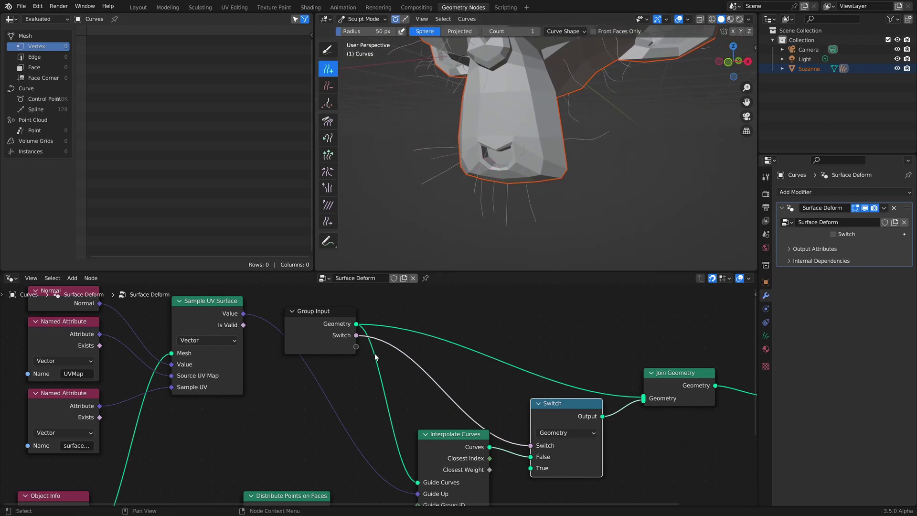
middle_click_drag(467, 182, 556, 205)
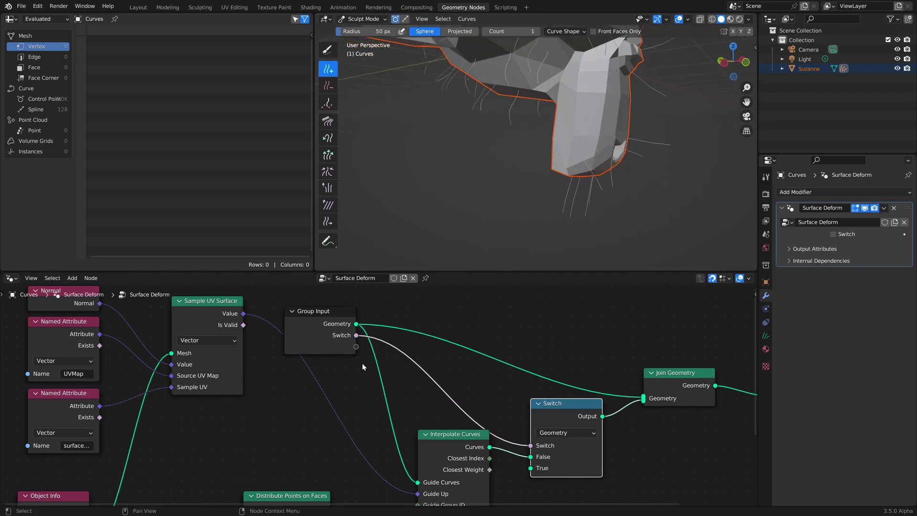
middle_click_drag(365, 369, 374, 322, "shift")
Raise Distribute Points on Faces Density to 108.2 and view Suzanne's face from the front
left_click_drag(320, 430, 382, 430)
middle_click_drag(510, 172, 426, 168)
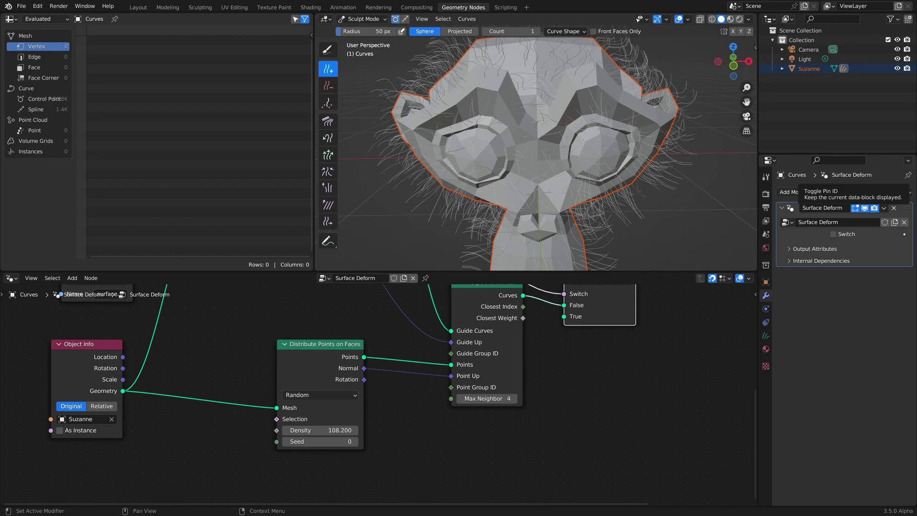